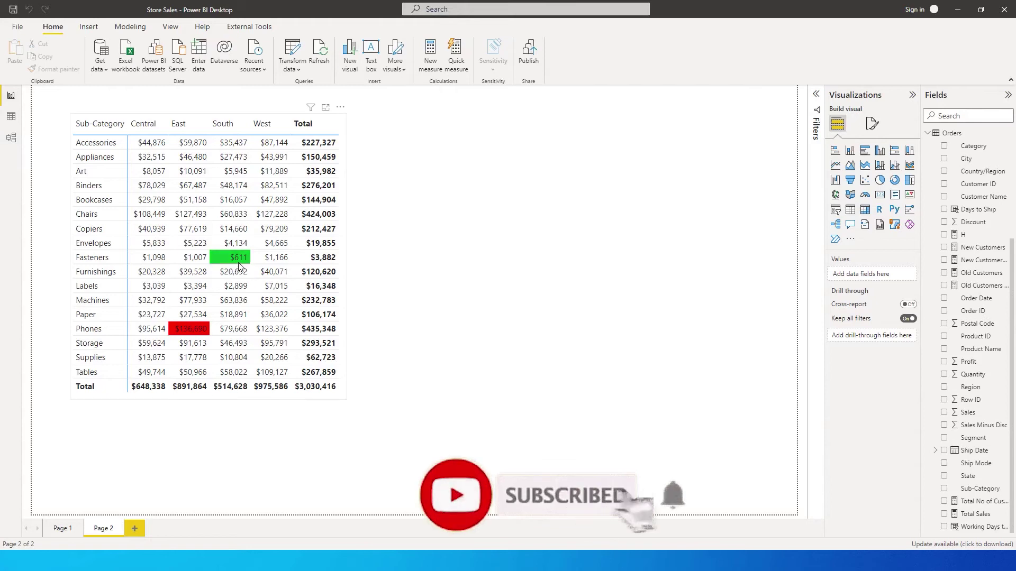
{"action": "mouse_move", "coordinate": [262, 315]}
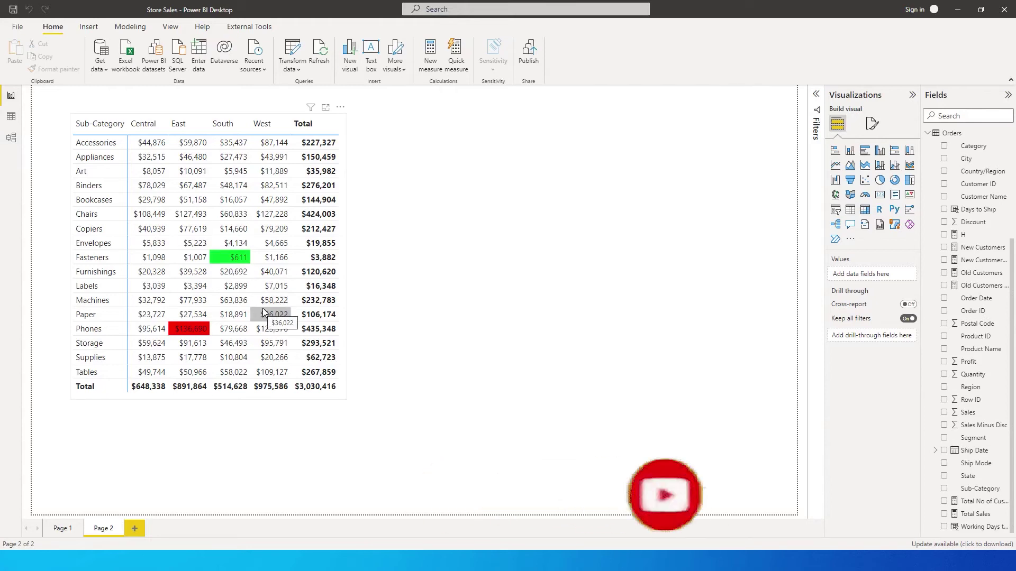
{"action": "mouse_move", "coordinate": [239, 348]}
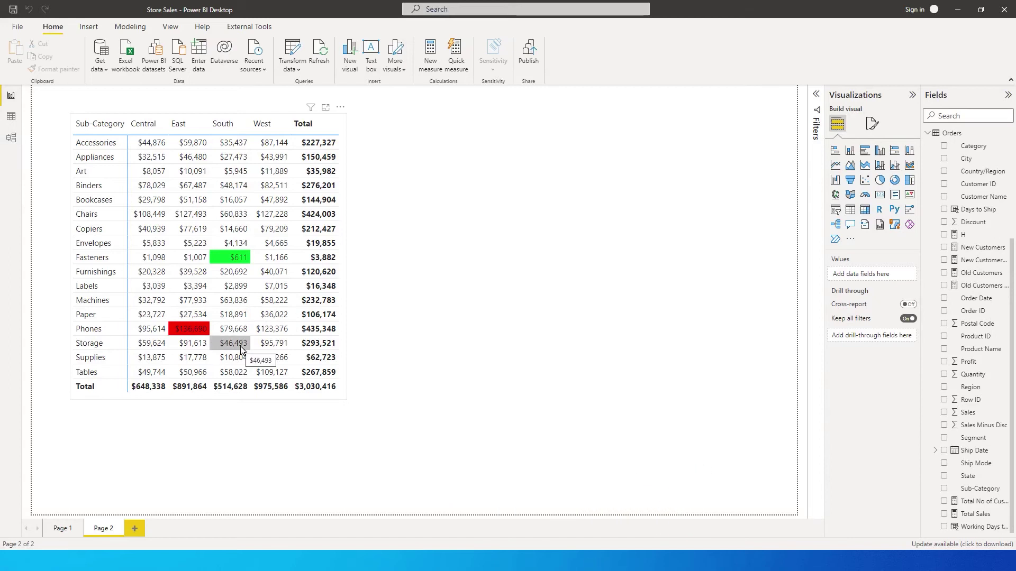
{"action": "mouse_move", "coordinate": [233, 264]}
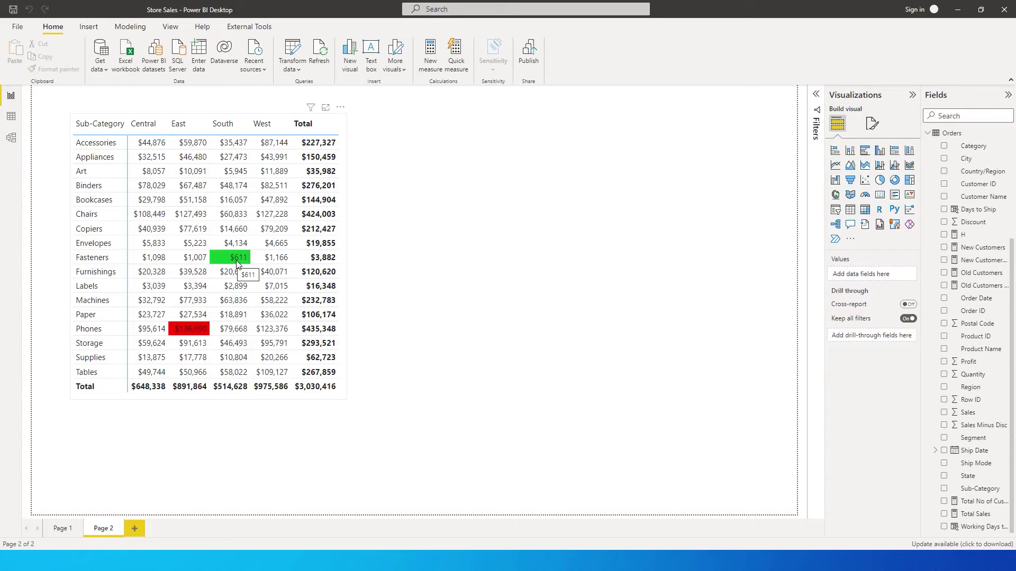
{"action": "mouse_move", "coordinate": [196, 334]}
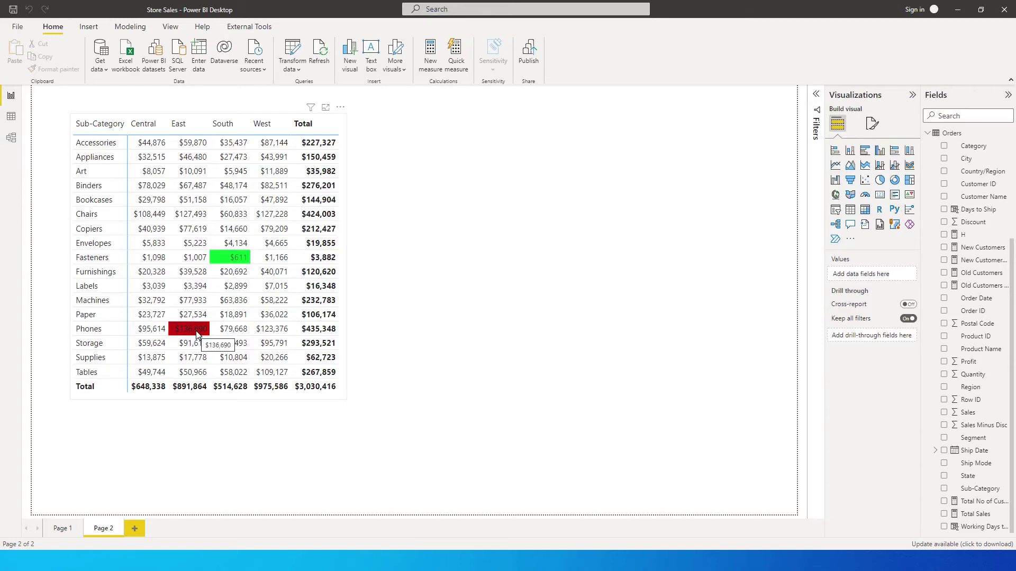
{"action": "mouse_move", "coordinate": [317, 294]}
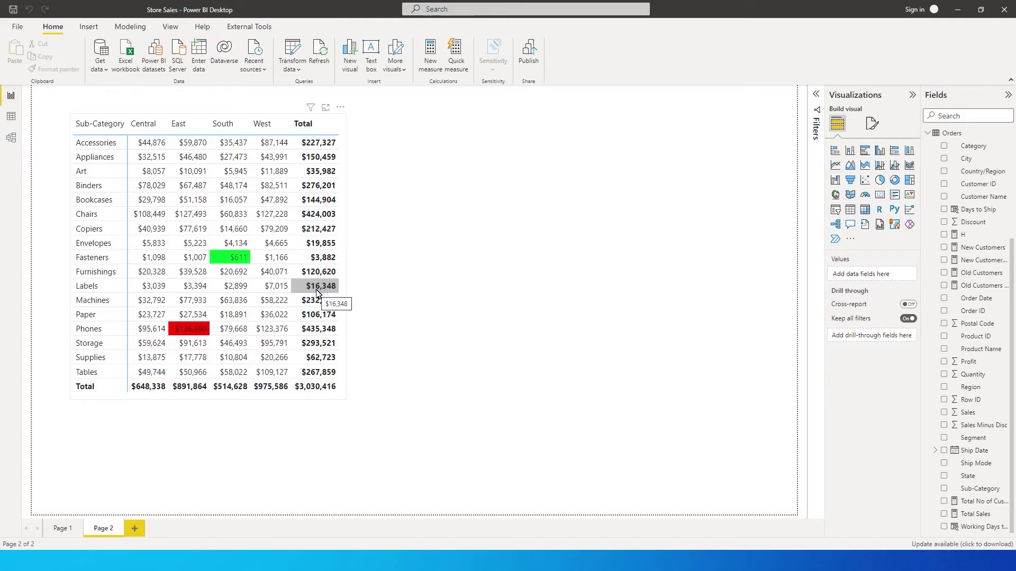
Add a new report page and create a measure named Total Sales New in the Orders table.
{"action": "left_click", "coordinate": [135, 529]}
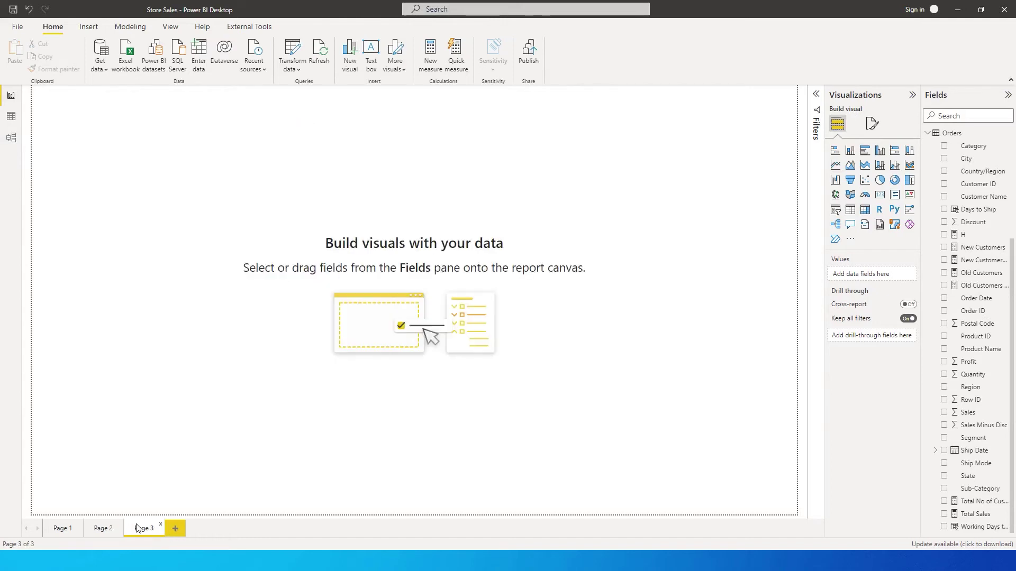
{"action": "scroll", "coordinate": [1014, 272], "scroll_direction": "up", "scroll_amount": 1}
{"action": "scroll", "coordinate": [1014, 272], "scroll_direction": "up", "scroll_amount": 5}
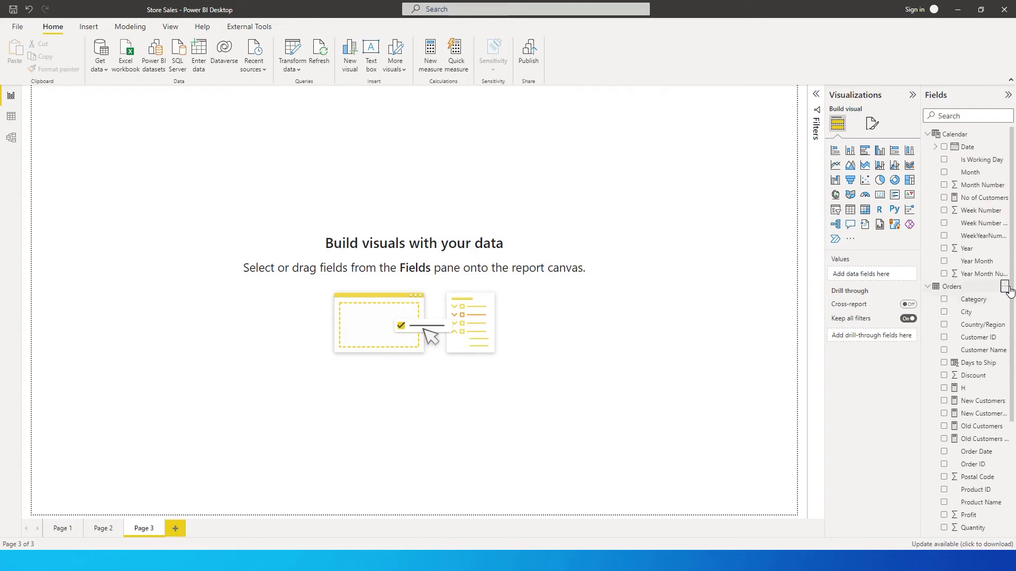
{"action": "left_click", "coordinate": [1008, 291]}
{"action": "left_click", "coordinate": [953, 292]}
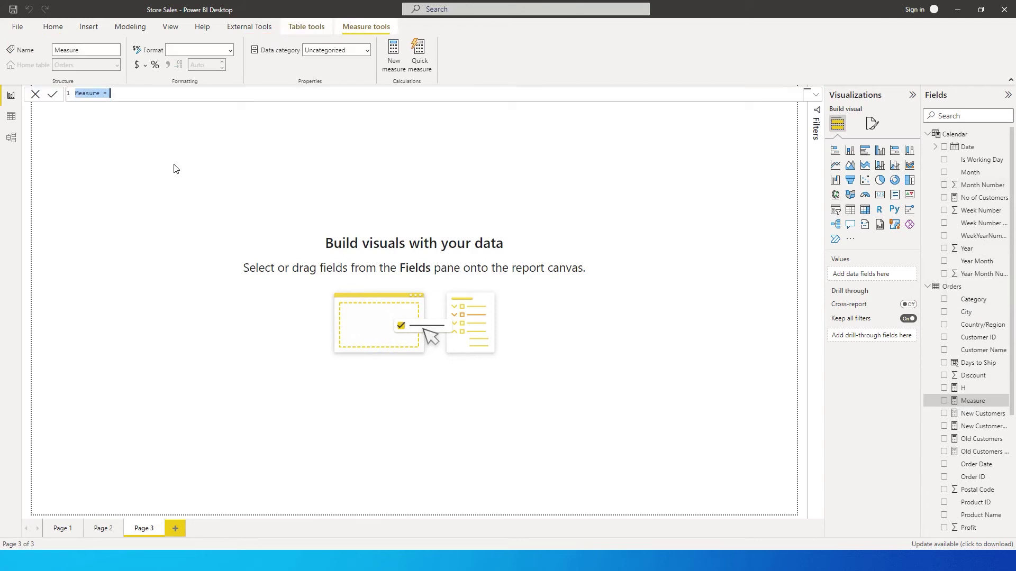
{"action": "type", "text": "Total Sales New"}
Define the Total Sales New measure as CALCULATE(SUM(Orders[Sales])) and commit the formula.
{"action": "key", "text": "Tab"}
{"action": "scroll", "coordinate": [226, 101], "scroll_direction": "up", "scroll_amount": 3}
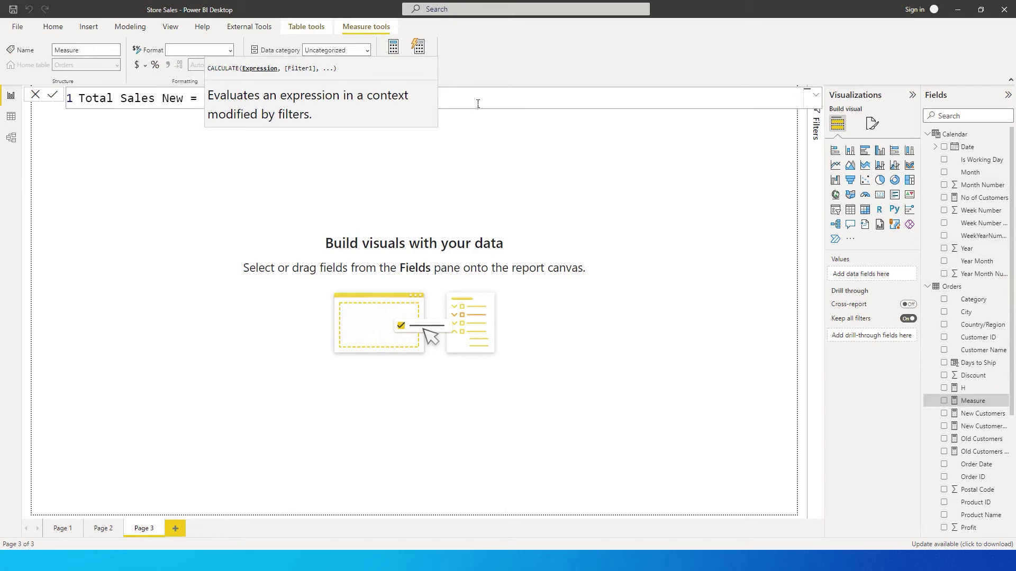
{"action": "left_click", "coordinate": [464, 96]}
{"action": "left_click", "coordinate": [320, 99]}
{"action": "scroll", "coordinate": [324, 103], "scroll_direction": "up", "scroll_amount": 2}
{"action": "type", "text": "sum"}
{"action": "key", "text": "Tab"}
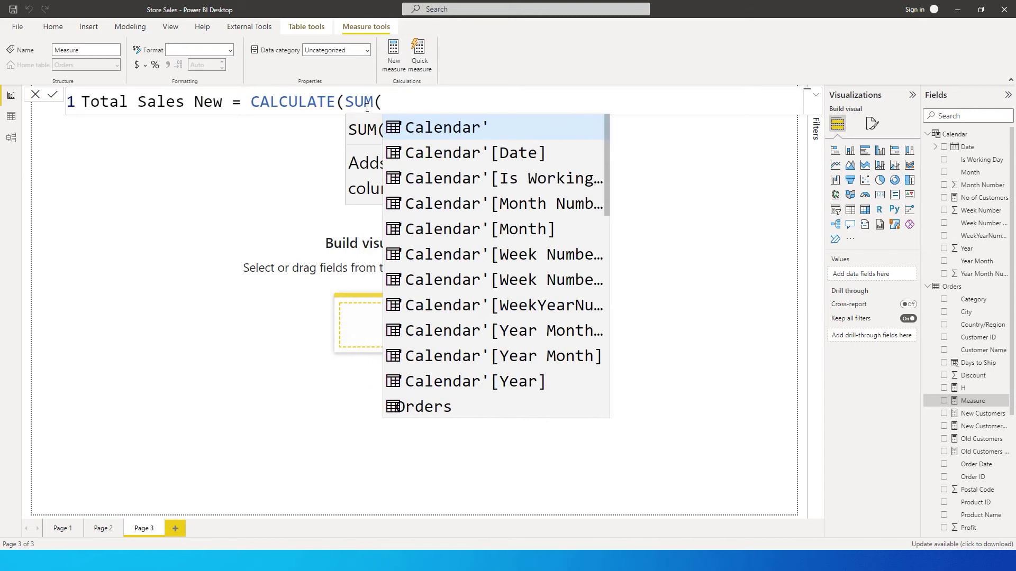
{"action": "type", "text": "sale"}
{"action": "key", "text": "Down"}
{"action": "key", "text": "Tab"}
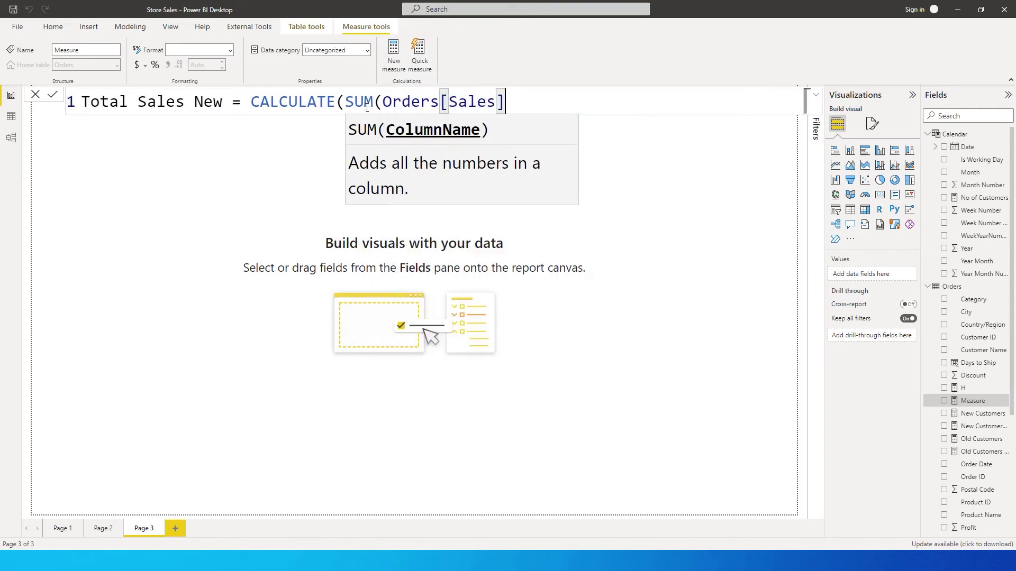
{"action": "type", "text": ")"}
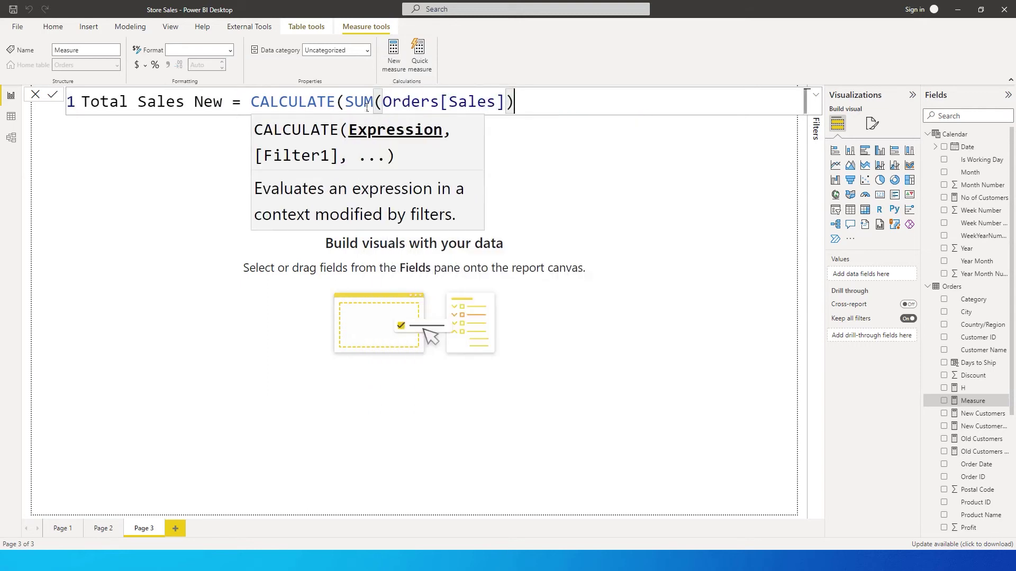
{"action": "type", "text": ")"}
{"action": "key", "text": "Return"}
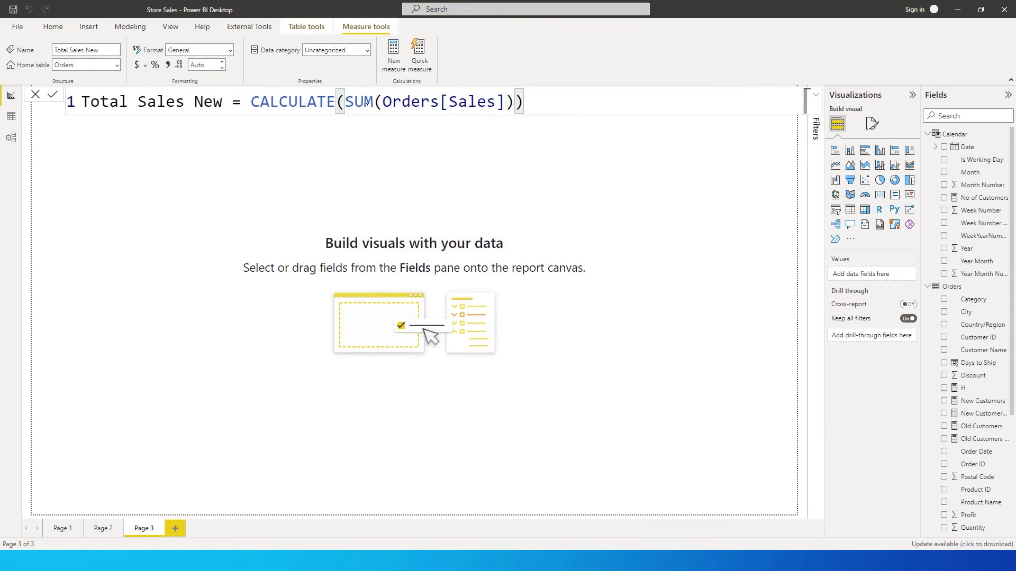
{"action": "left_click_drag", "start_coordinate": [1014, 337], "coordinate": [1005, 483]}
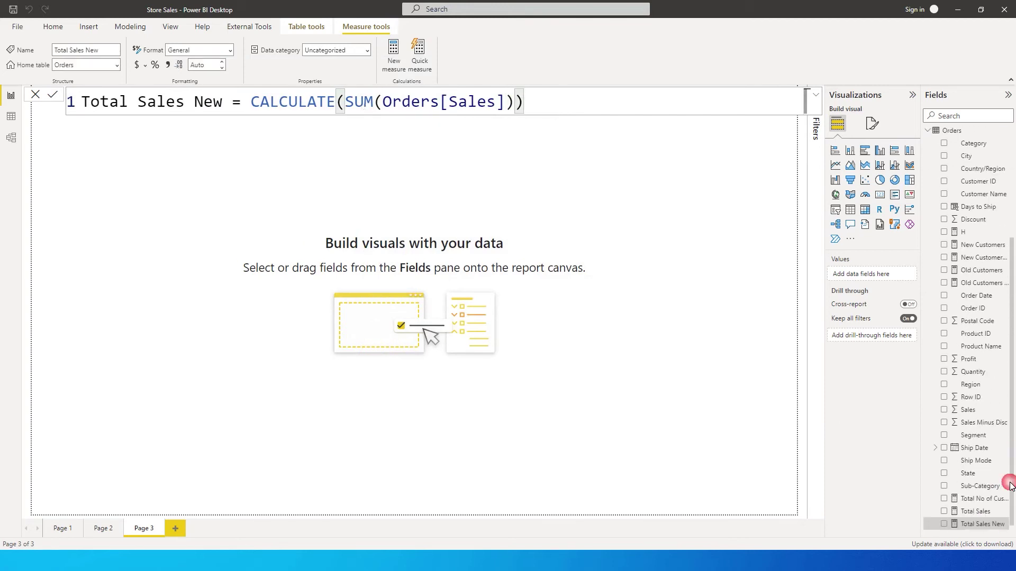
{"action": "left_click", "coordinate": [229, 235]}
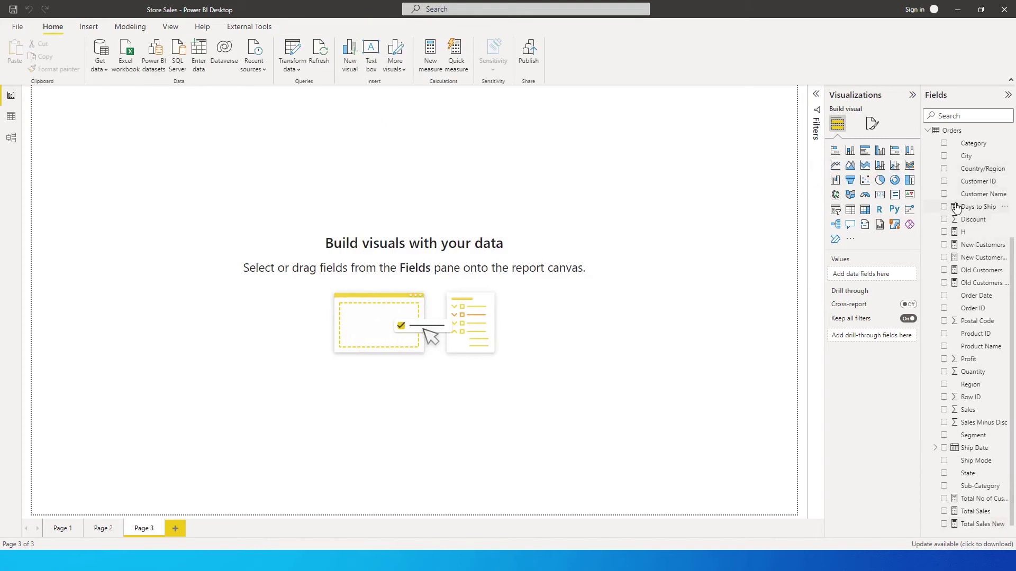
Build an enlarged table visual on Page 3 containing Sub-Category and Total Sales New from the Orders table.
{"action": "left_click", "coordinate": [944, 144]}
{"action": "left_click", "coordinate": [945, 146]}
{"action": "scroll", "coordinate": [998, 403], "scroll_direction": "down", "scroll_amount": 1}
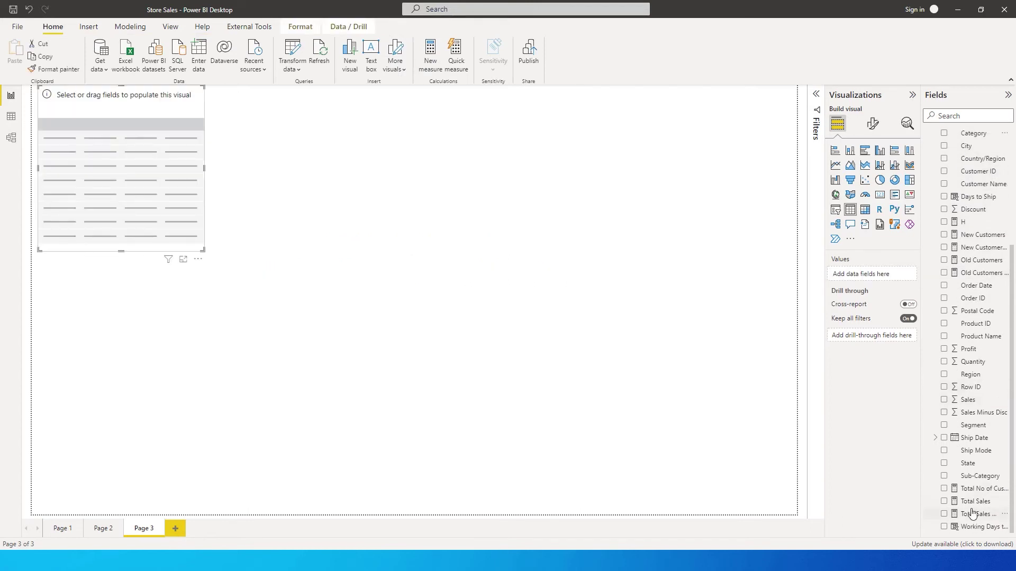
{"action": "left_click", "coordinate": [944, 475]}
{"action": "left_click_drag", "start_coordinate": [201, 250], "coordinate": [404, 414]}
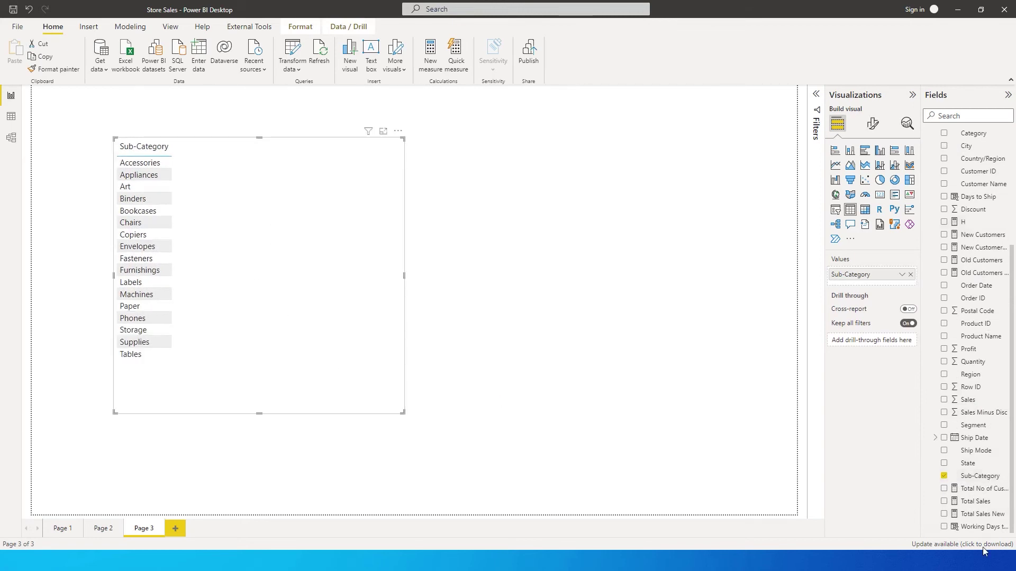
{"action": "left_click", "coordinate": [945, 514]}
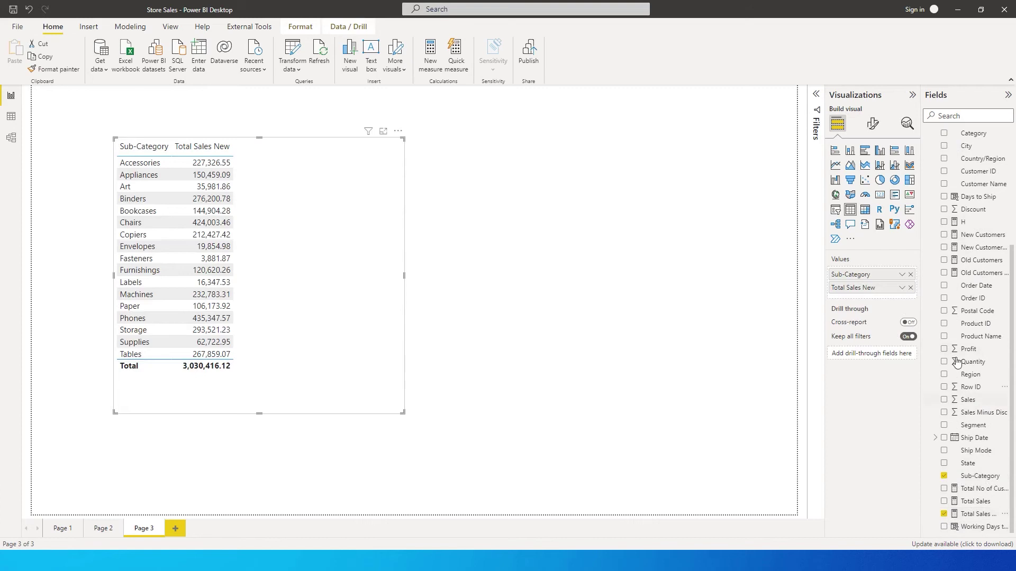
Add Region to the table and convert it to a matrix, wide enough to show all columns.
{"action": "scroll", "coordinate": [987, 294], "scroll_direction": "up", "scroll_amount": 3}
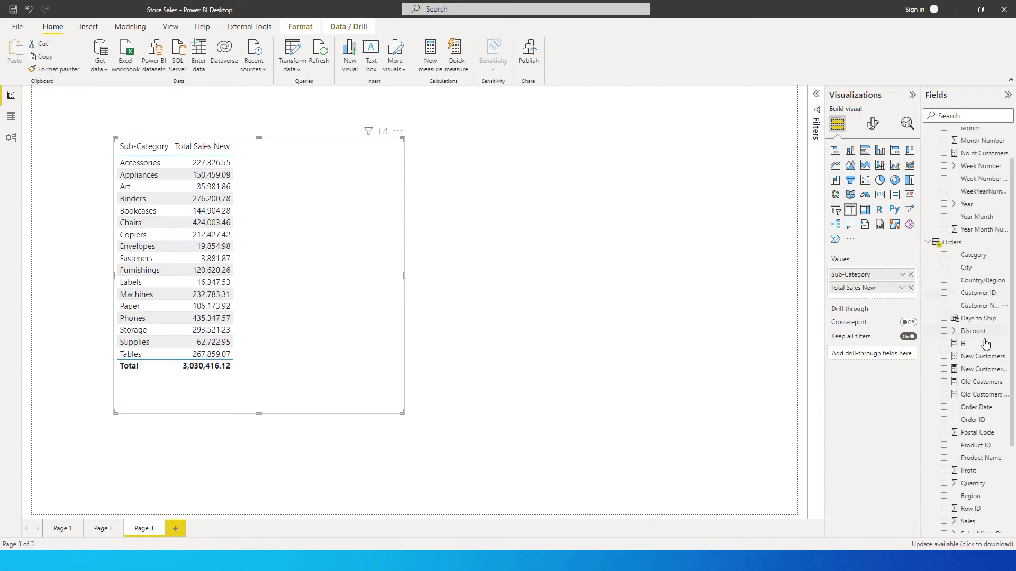
{"action": "scroll", "coordinate": [986, 377], "scroll_direction": "down", "scroll_amount": 3}
{"action": "left_click", "coordinate": [944, 375]}
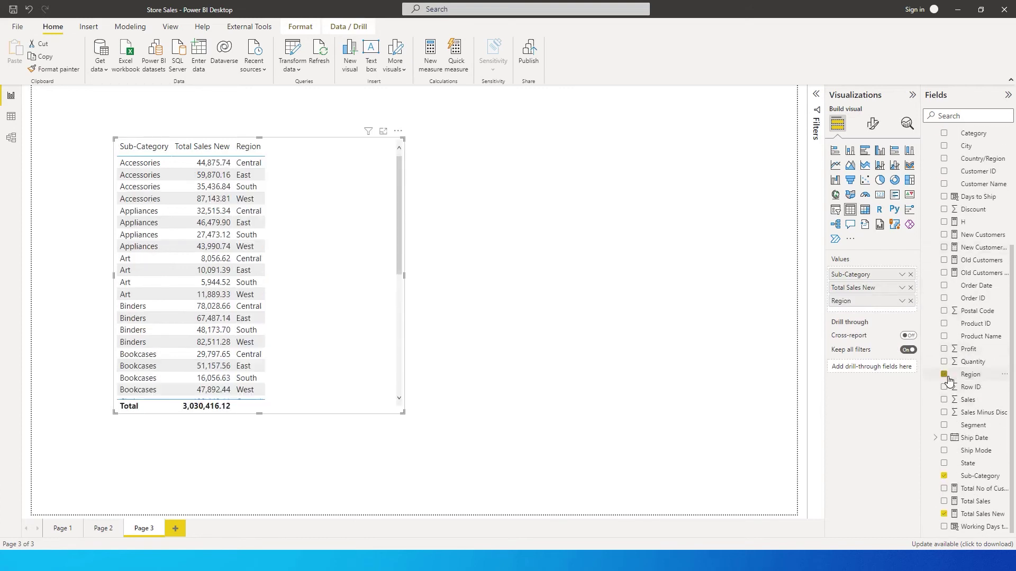
{"action": "left_click", "coordinate": [865, 209]}
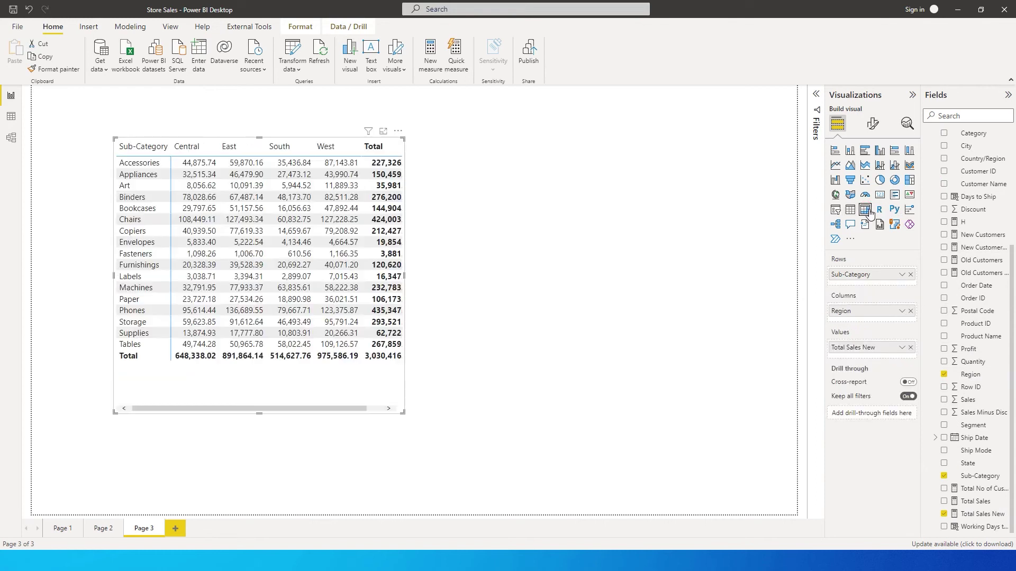
{"action": "left_click_drag", "start_coordinate": [403, 412], "coordinate": [466, 385]}
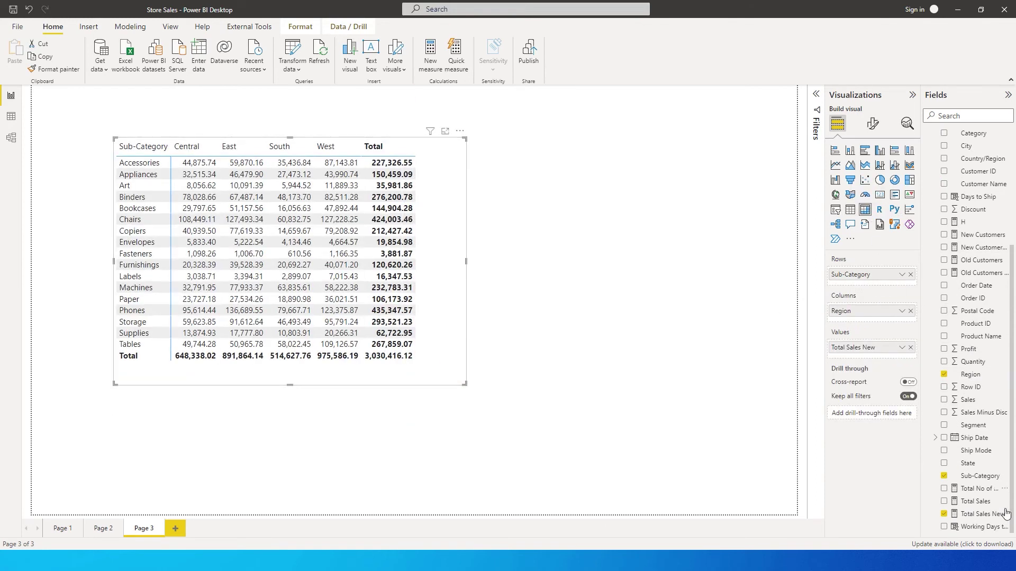
Format the Total Sales New measure as dollar currency with 0 decimal places and shrink the matrix to fit its contents.
{"action": "left_click", "coordinate": [978, 514]}
{"action": "left_click", "coordinate": [144, 69]}
{"action": "key", "text": "Escape"}
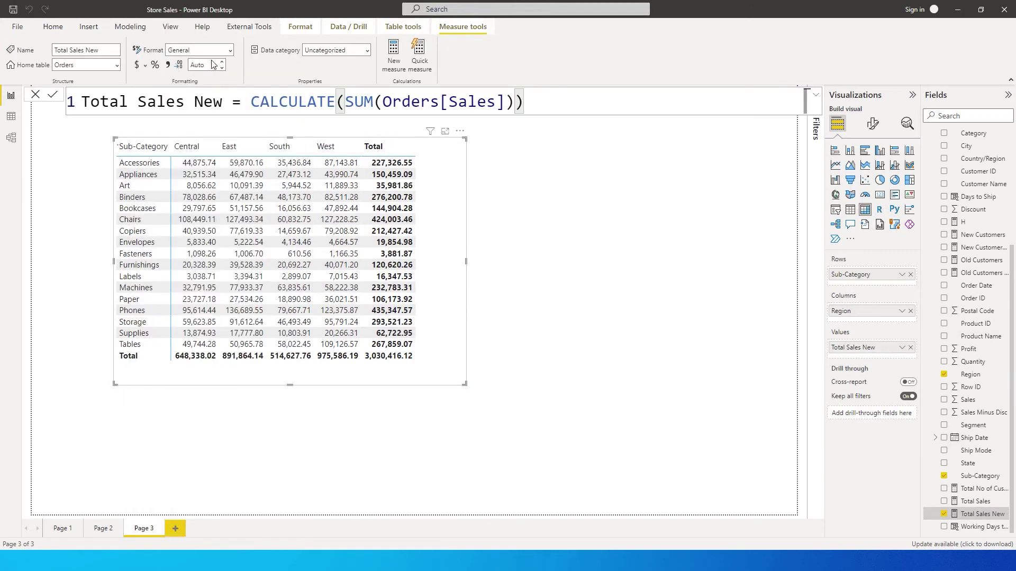
{"action": "left_click", "coordinate": [211, 64]}
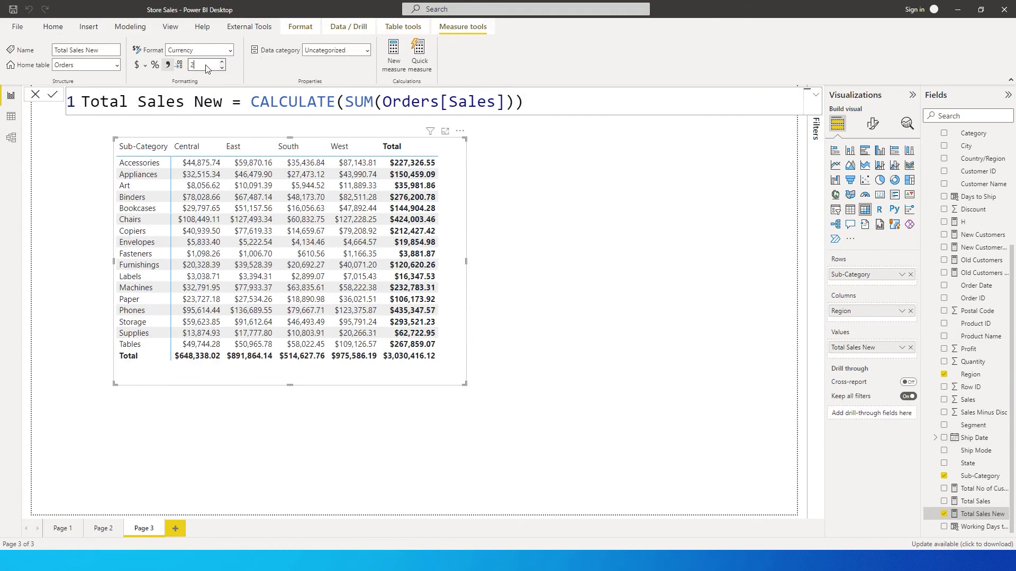
{"action": "type", "text": "0"}
{"action": "left_click", "coordinate": [508, 202]}
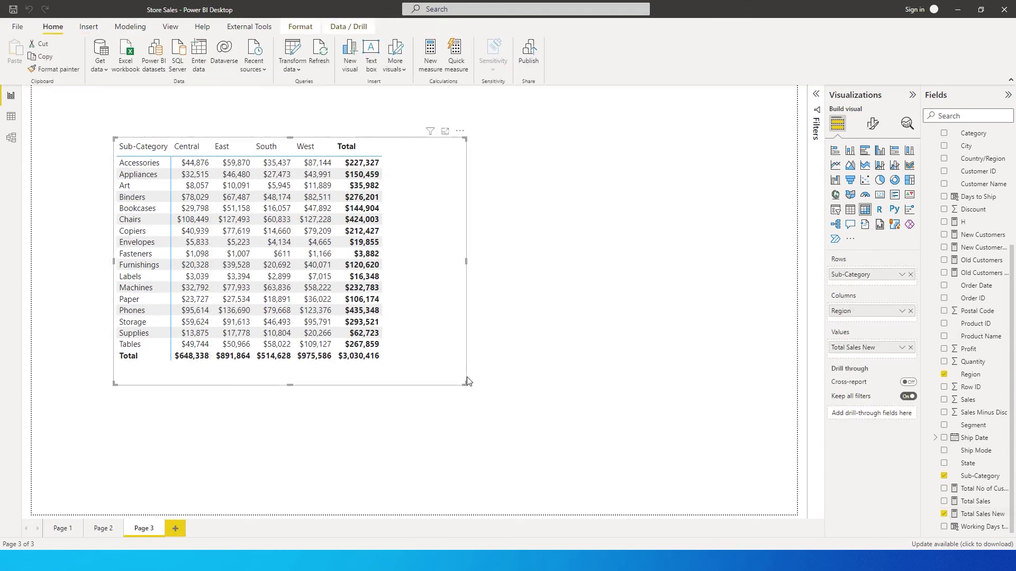
{"action": "left_click_drag", "start_coordinate": [469, 389], "coordinate": [414, 357]}
{"action": "left_click", "coordinate": [517, 300]}
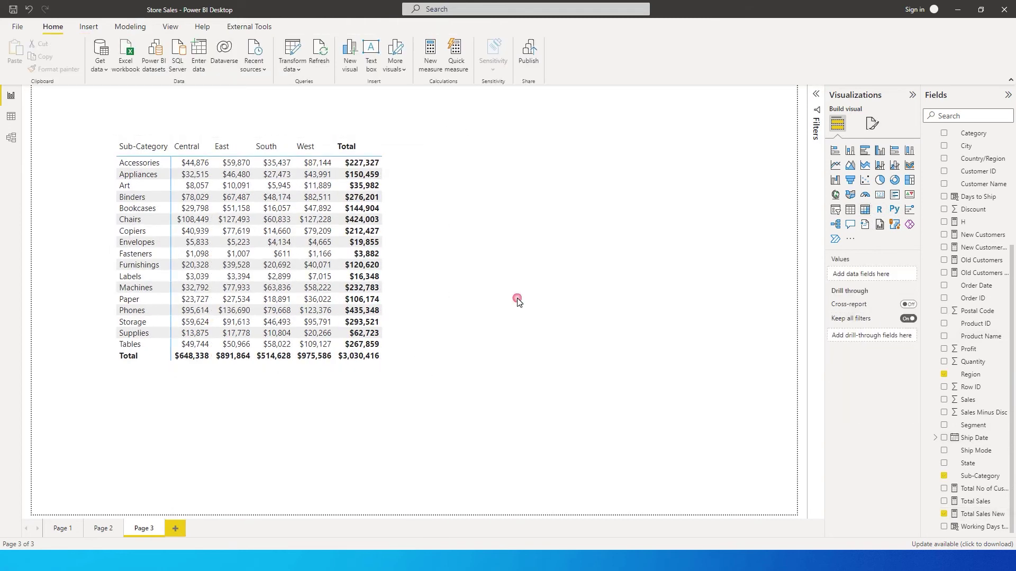
Create another measure in the Orders table and name it Highlight.
{"action": "scroll", "coordinate": [990, 297], "scroll_direction": "up", "scroll_amount": 4}
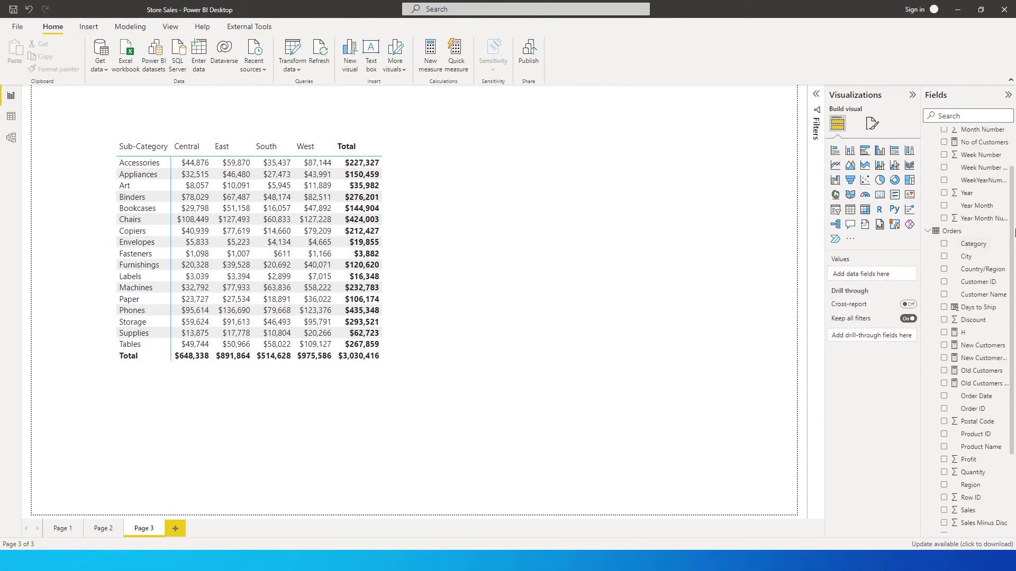
{"action": "left_click", "coordinate": [1004, 237]}
{"action": "left_click", "coordinate": [979, 243]}
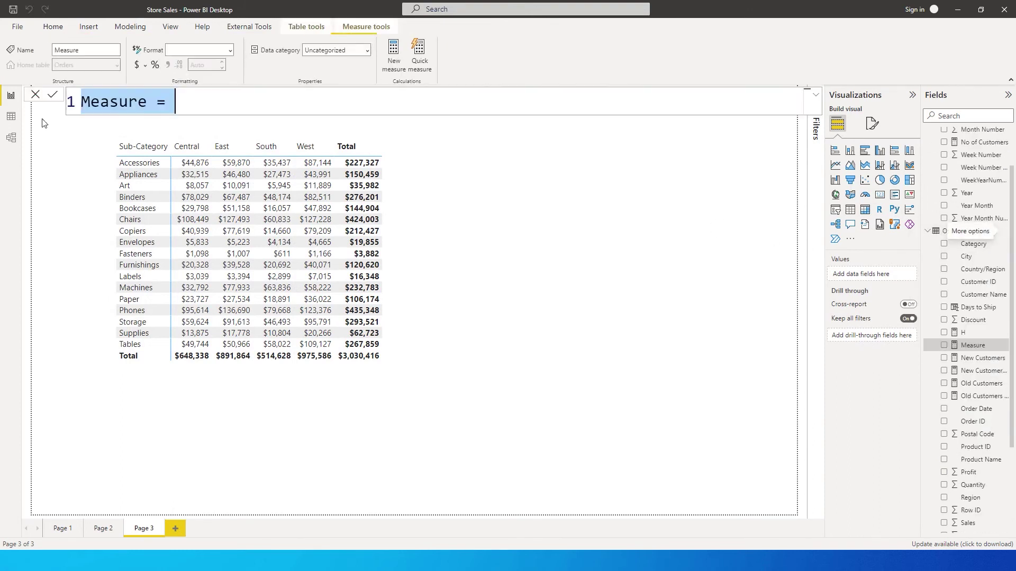
{"action": "left_click", "coordinate": [204, 113]}
{"action": "double_click", "coordinate": [113, 103]}
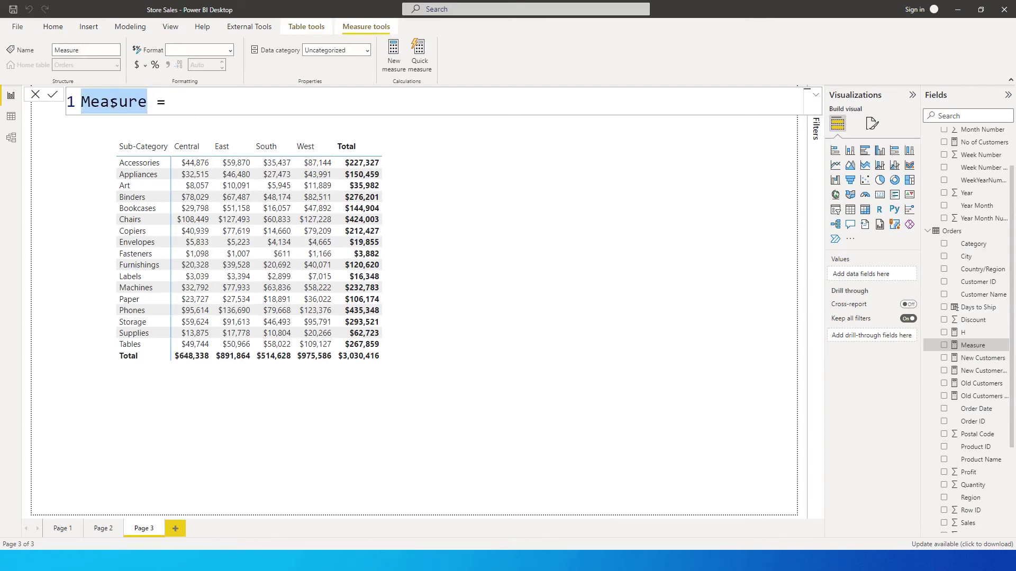
{"action": "type", "text": "Highlight"}
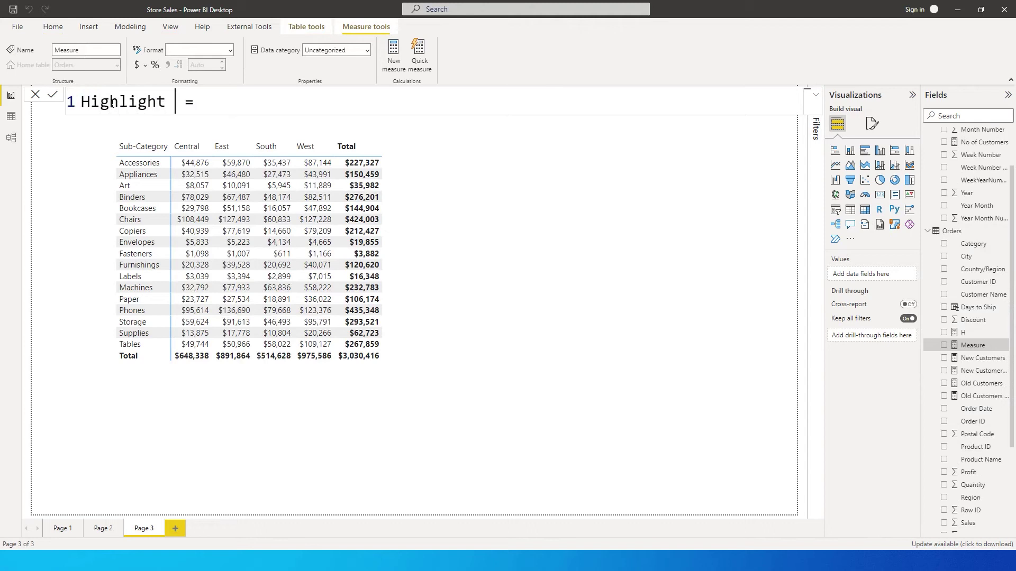
Begin the Highlight formula with a CALCULATETABLE function containing ADDCOLUMNS, with SUMMARIZE nested inside it.
{"action": "left_click", "coordinate": [233, 112]}
{"action": "type", "text": "Cal"}
{"action": "key", "text": "Down"}
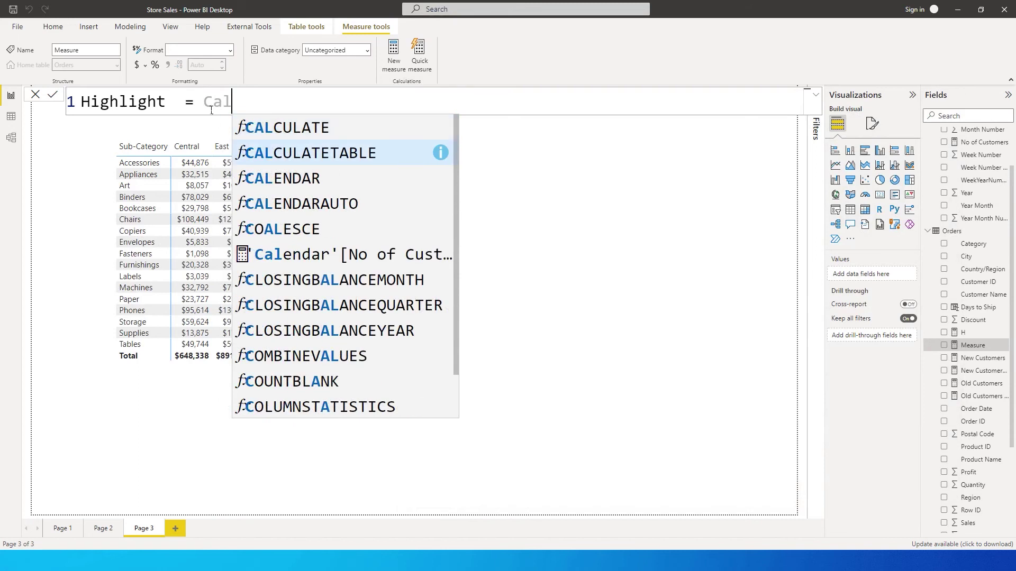
{"action": "key", "text": "Tab"}
{"action": "type", "text": "add"}
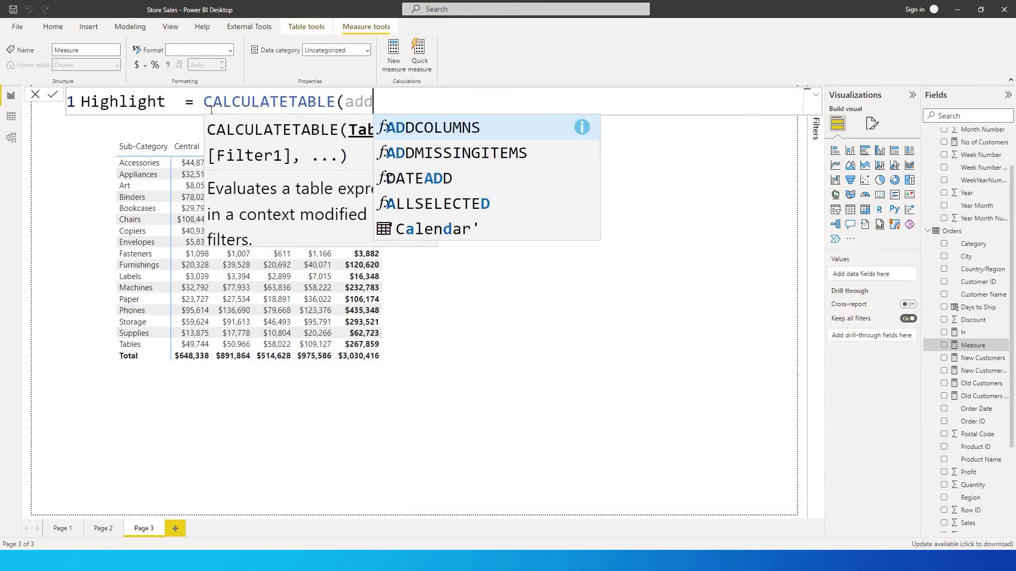
{"action": "key", "text": "Tab"}
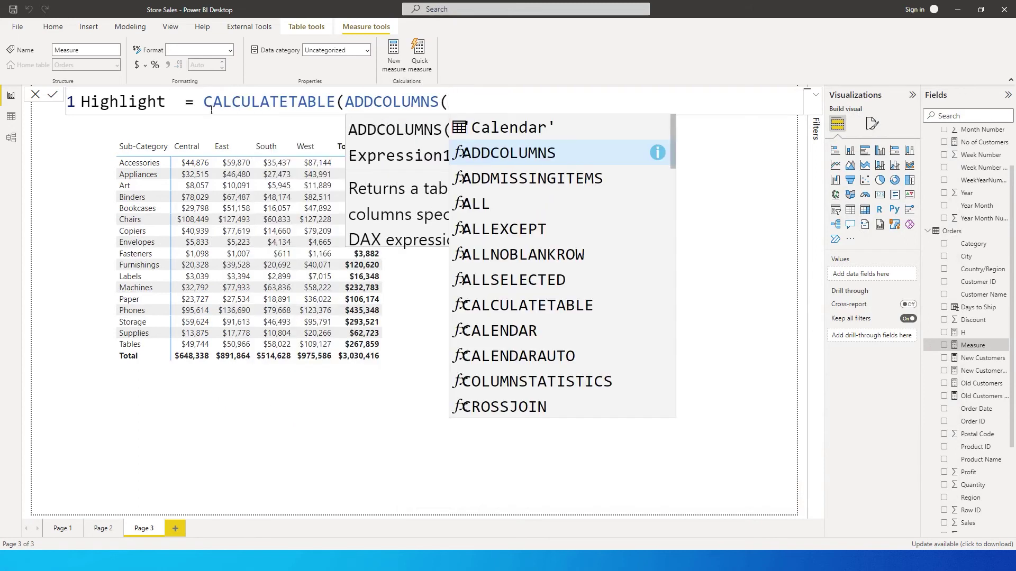
{"action": "type", "text": "summa"}
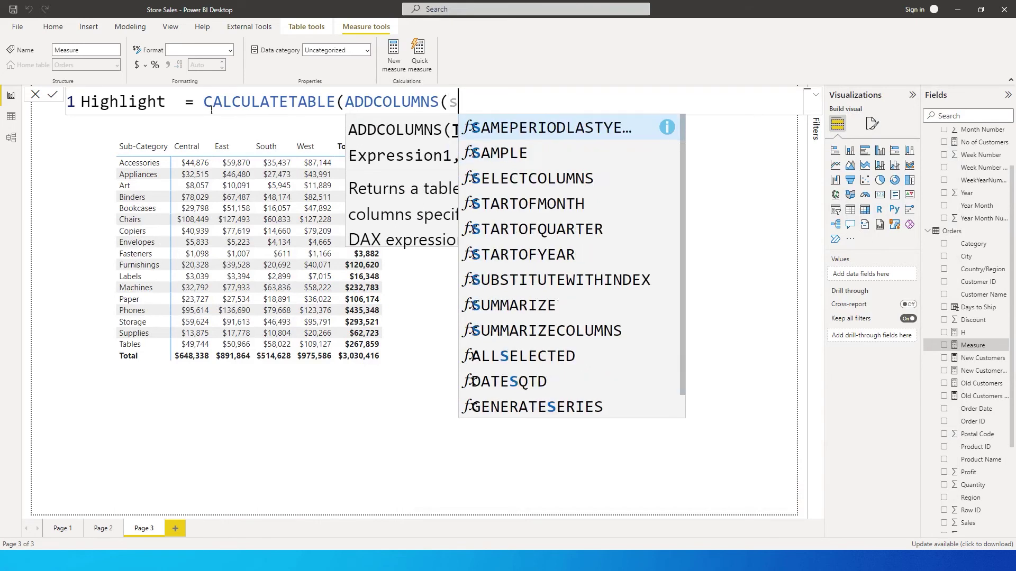
{"action": "key", "text": "Tab"}
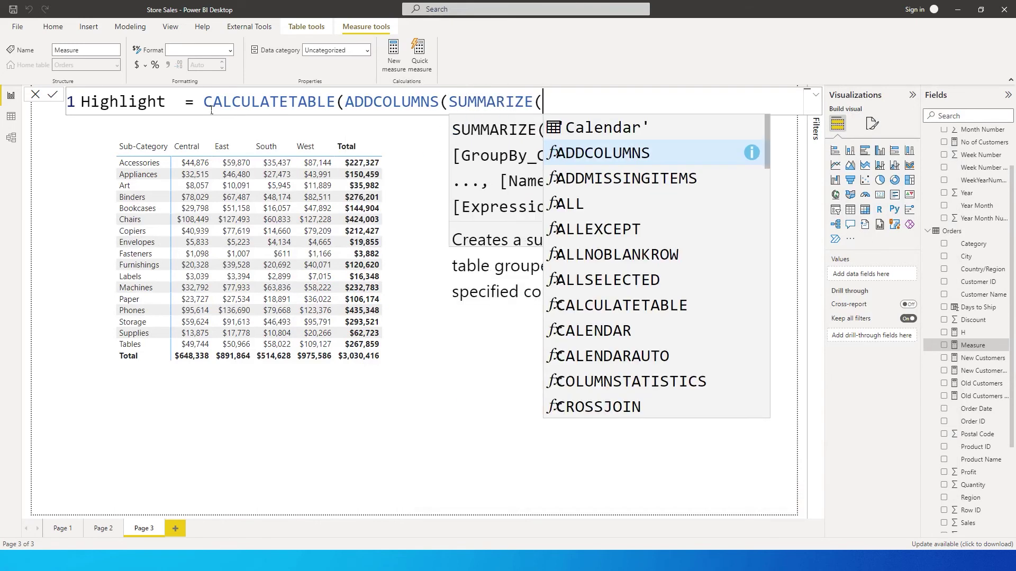
Break the formula so that ADDCOLUMNS and SUMMARIZE each sit on their own indented line.
{"action": "left_click", "coordinate": [349, 111]}
{"action": "key", "text": "shift+Return"}
{"action": "key", "text": "Tab"}
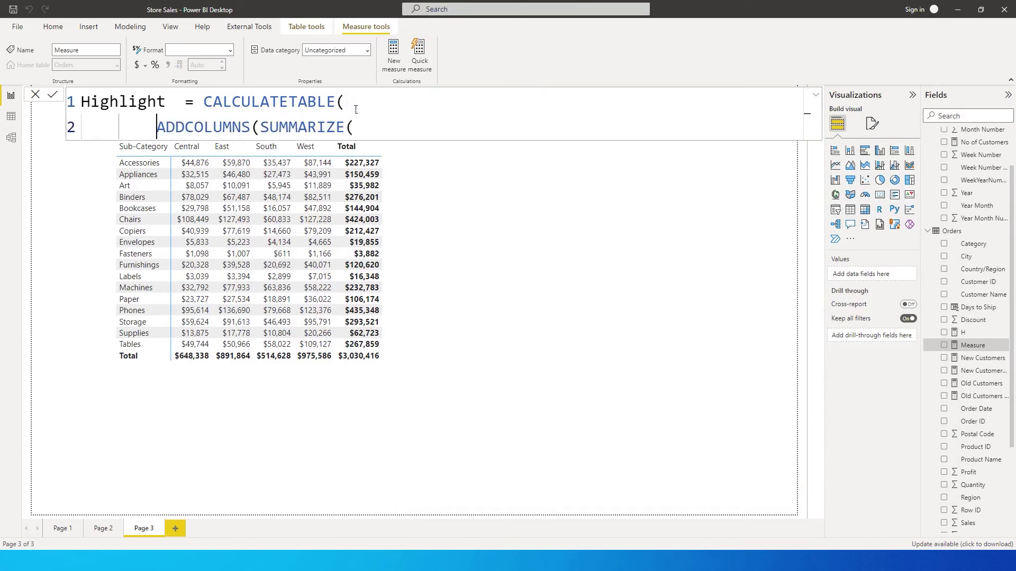
{"action": "double_click", "coordinate": [269, 131]}
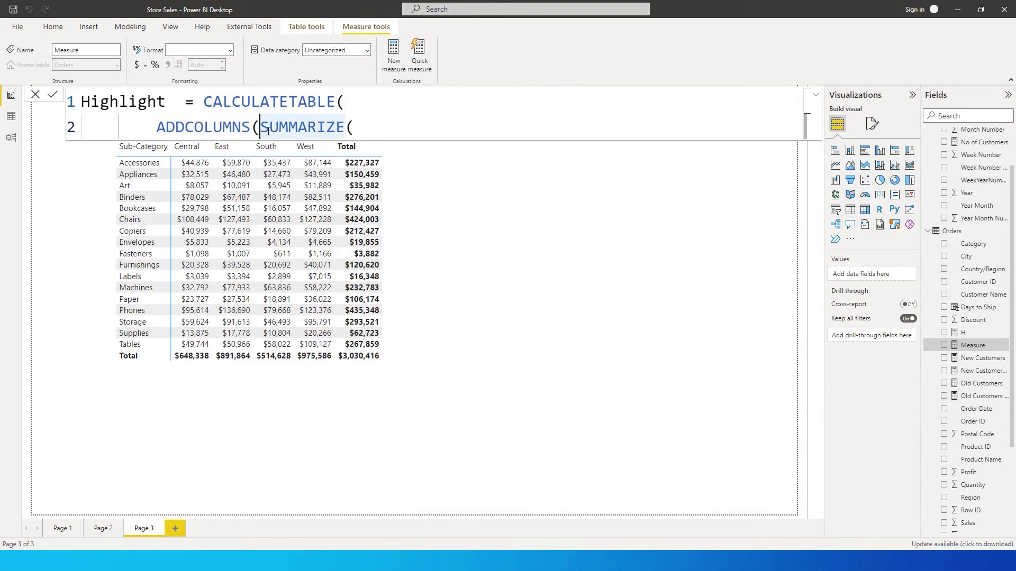
{"action": "key", "text": "shift+Return"}
Complete SUMMARIZE with the Orders table grouped by Orders[Sub-Category] and Orders[Country/Region].
{"action": "type", "text": "Orders"}
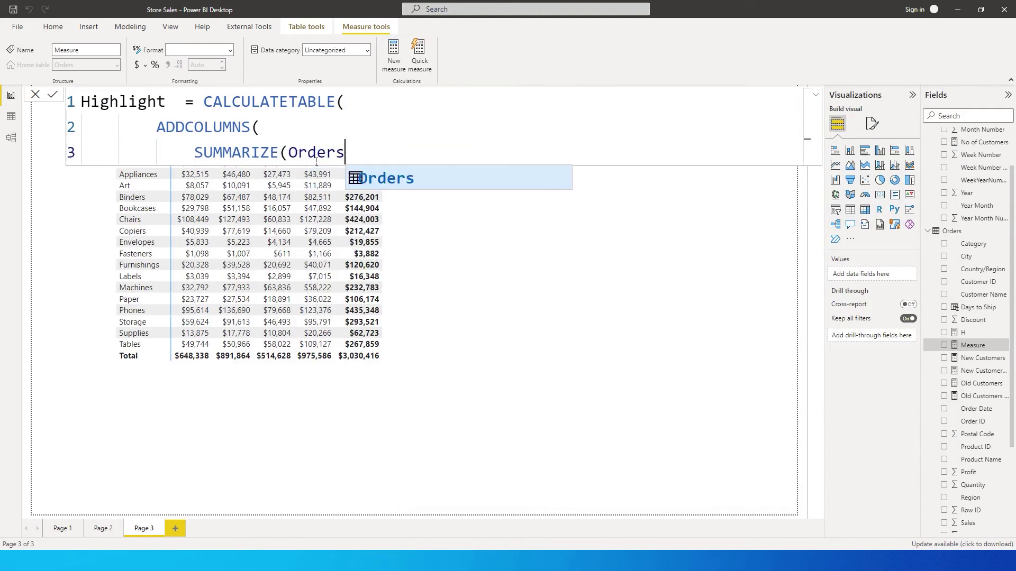
{"action": "type", "text": ",Order"}
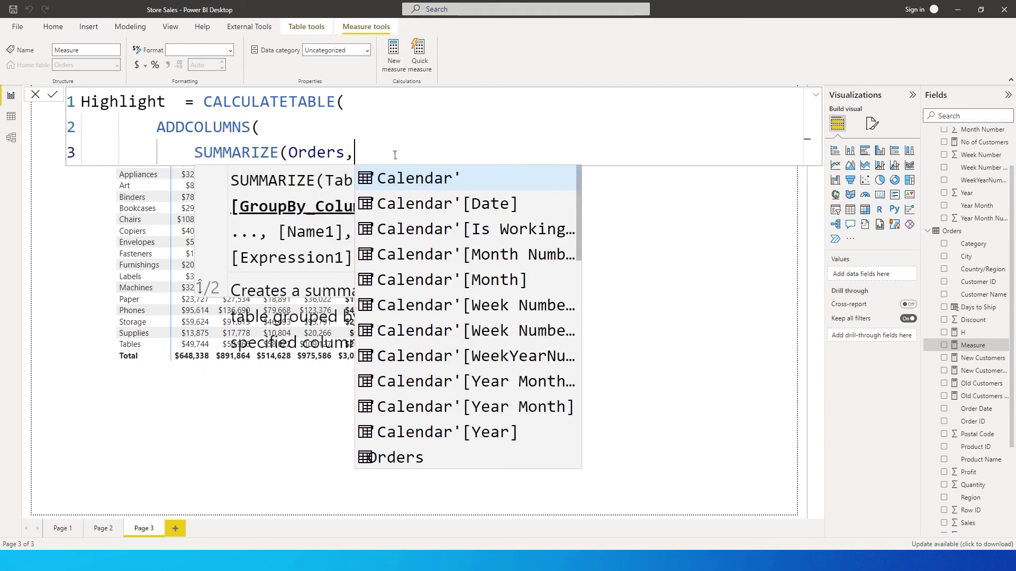
{"action": "type", "text": "s[Sub"}
{"action": "key", "text": "Tab"}
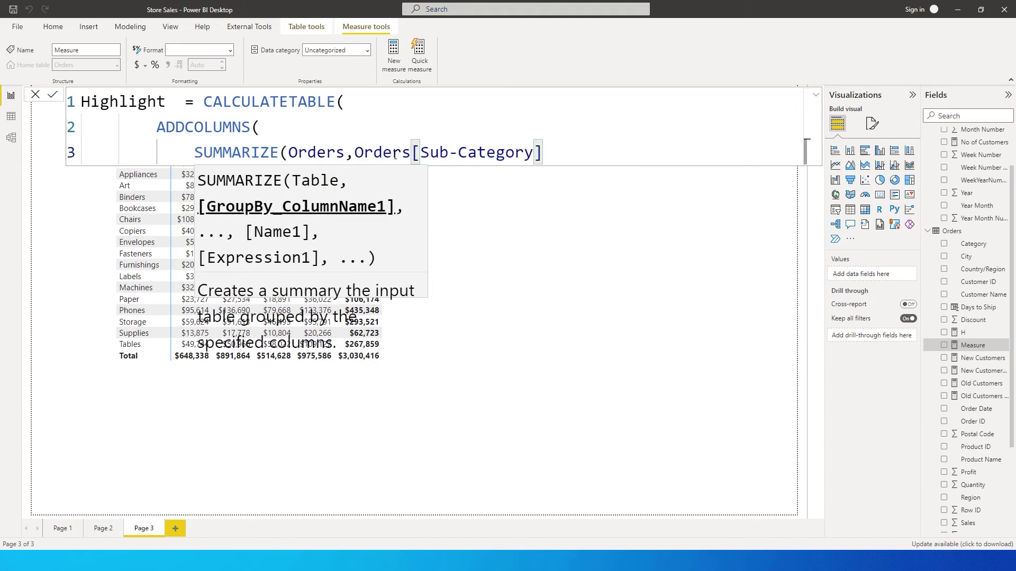
{"action": "type", "text": ","}
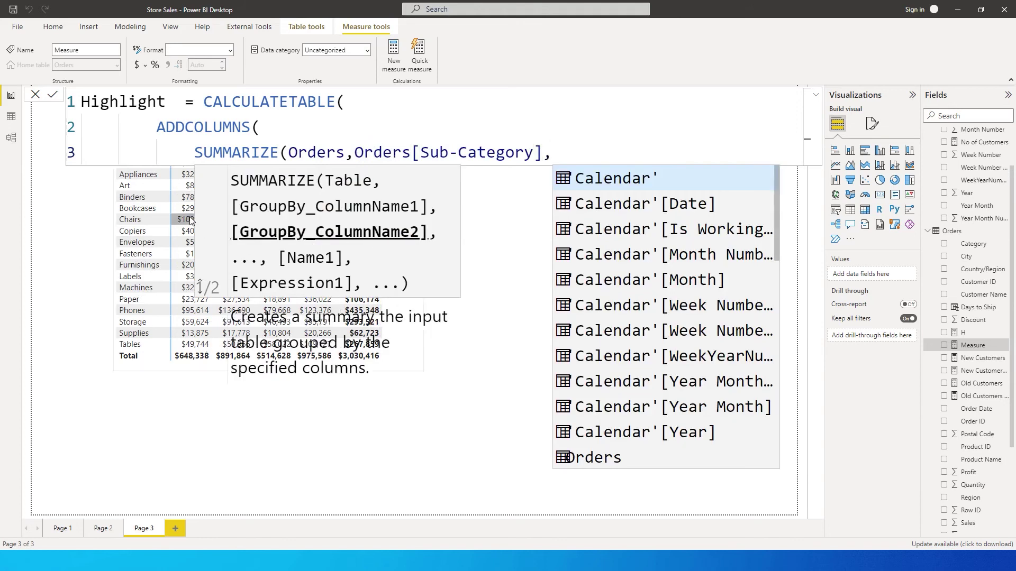
{"action": "type", "text": "Region"}
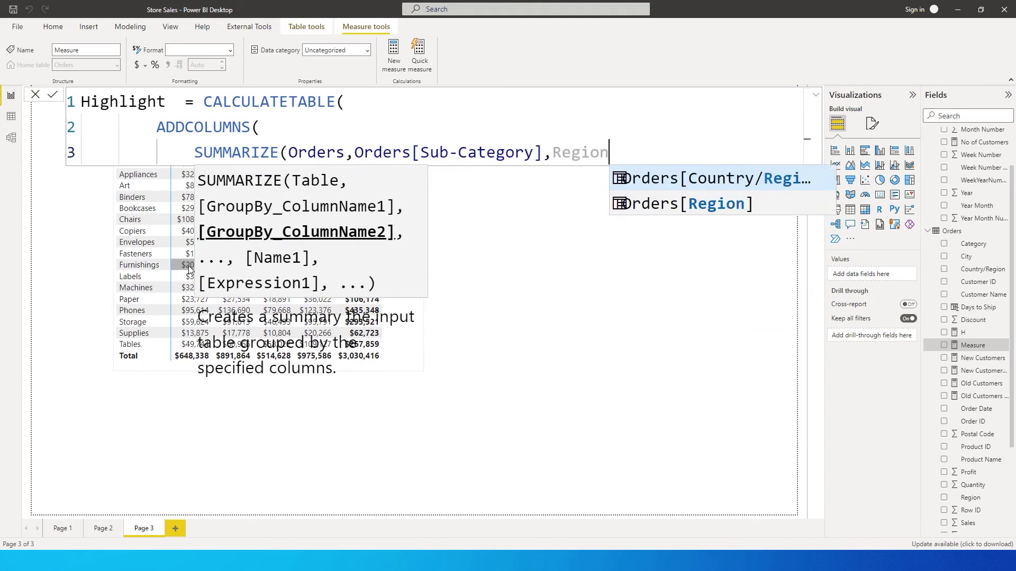
{"action": "key", "text": "Tab"}
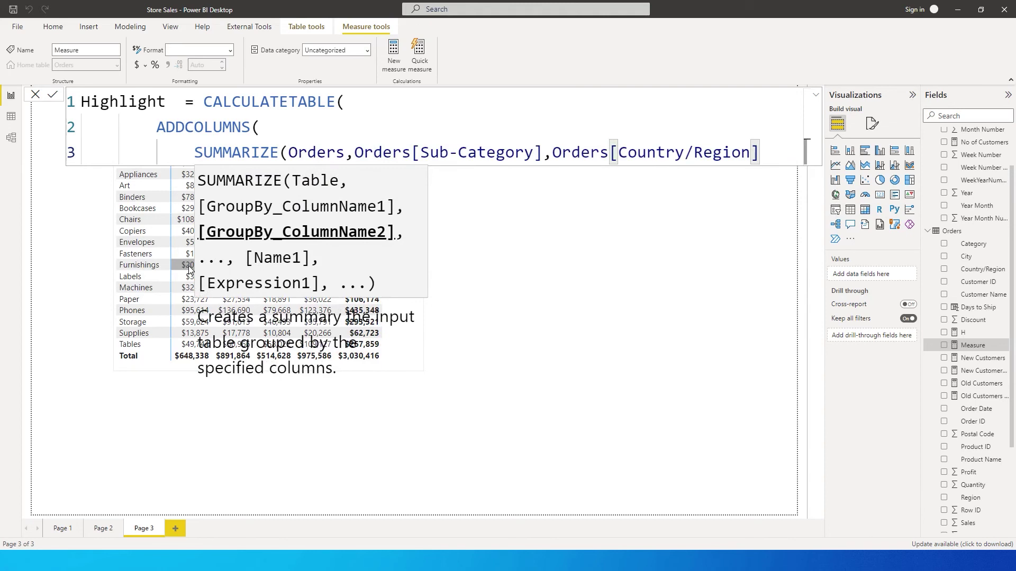
{"action": "type", "text": ")"}
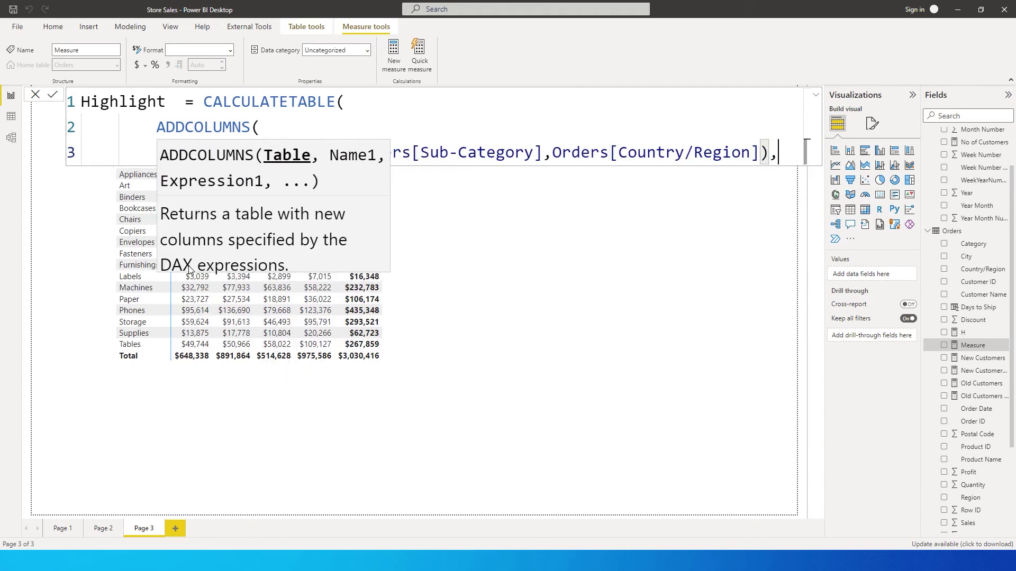
Add a column named "Amount" based on [Total Sales New] on a new line and close ADDCOLUMNS.
{"action": "type", "text": ","}
{"action": "key", "text": "Return"}
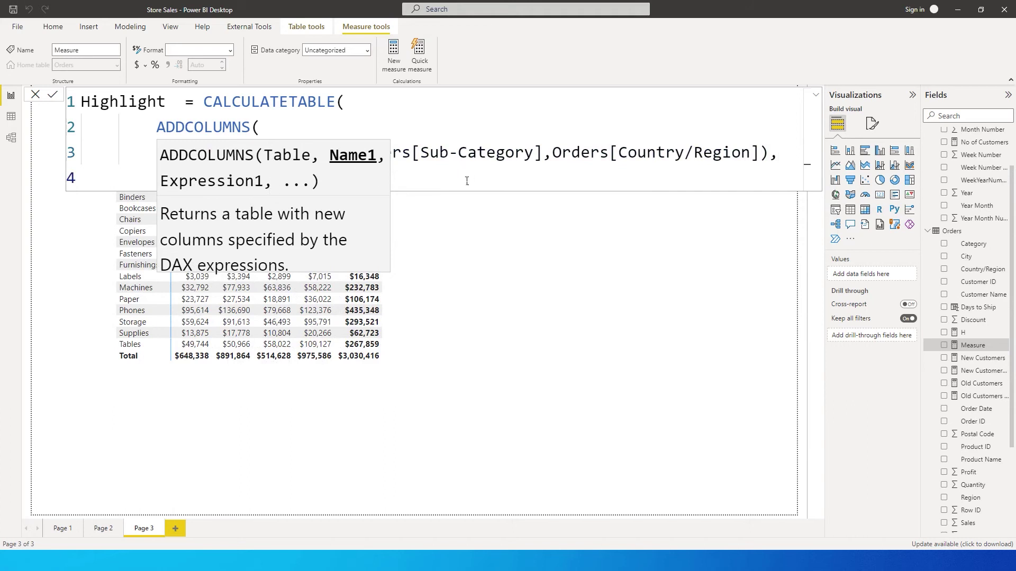
{"action": "key", "text": "Escape"}
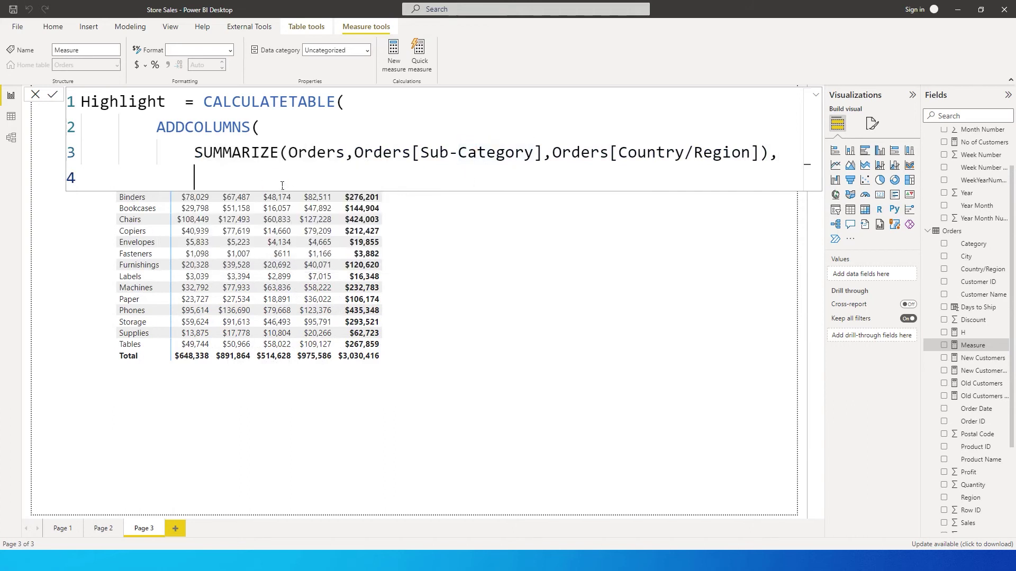
{"action": "type", "text": "\"Amount\","}
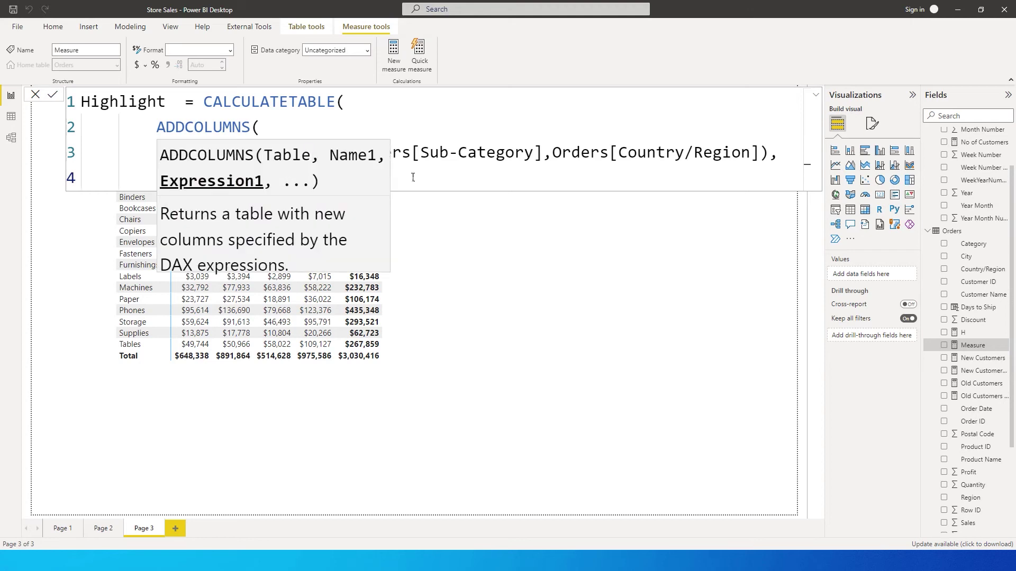
{"action": "key", "text": "Escape"}
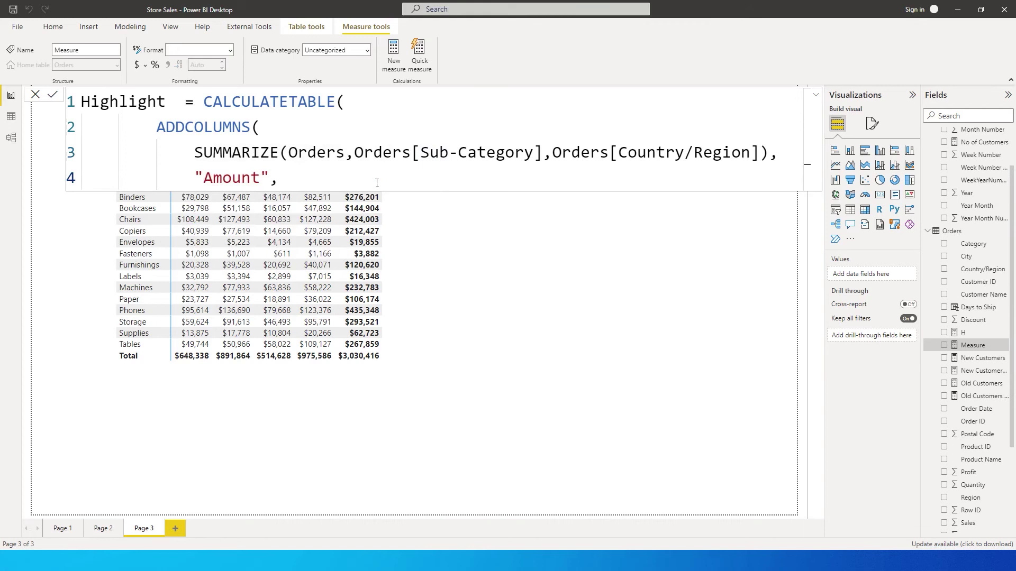
{"action": "type", "text": "total"}
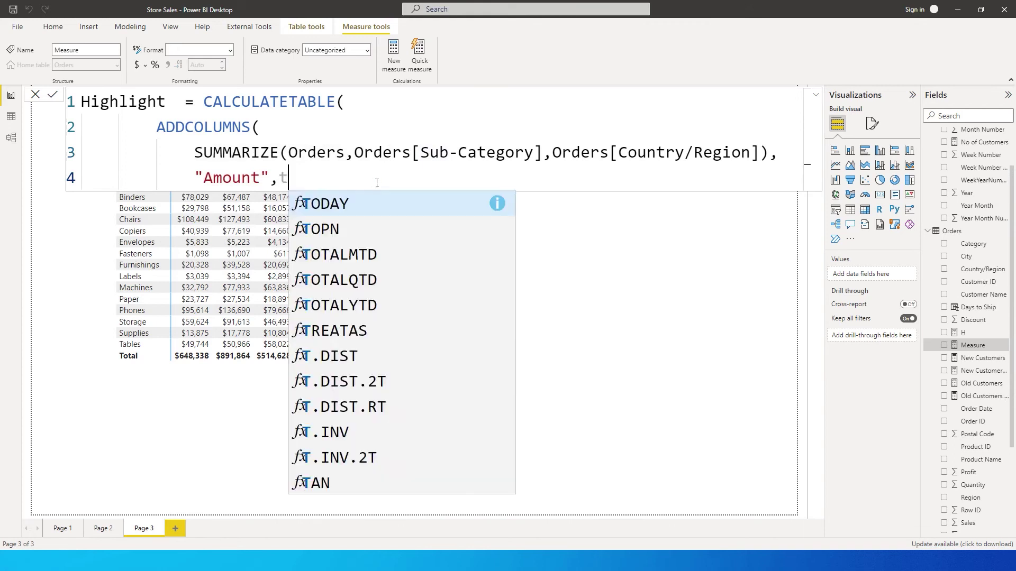
{"action": "key", "text": "Down"}
{"action": "key", "text": "Down"}
{"action": "key", "text": "Down"}
{"action": "key", "text": "Down"}
{"action": "key", "text": "Down"}
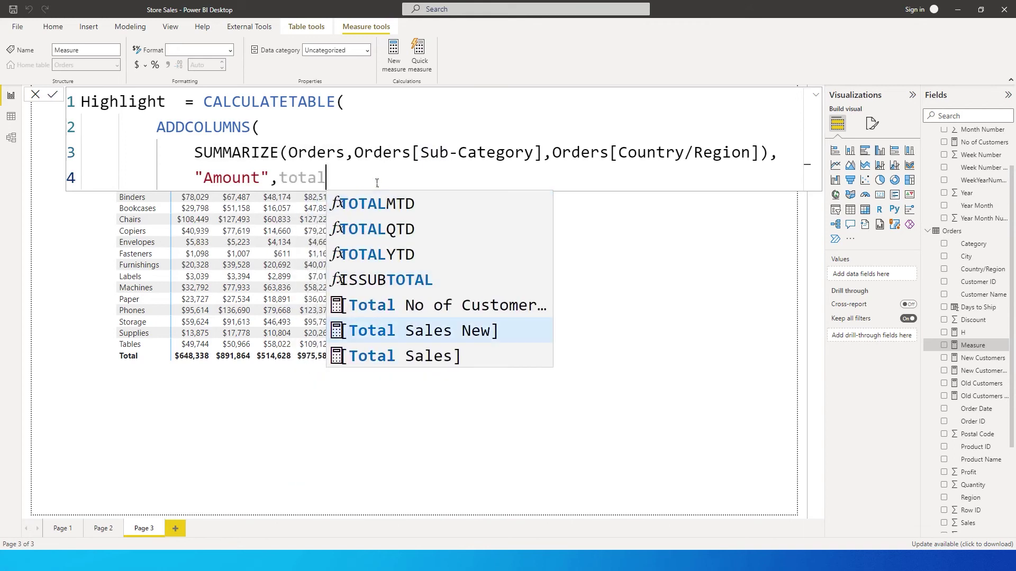
{"action": "key", "text": "Tab"}
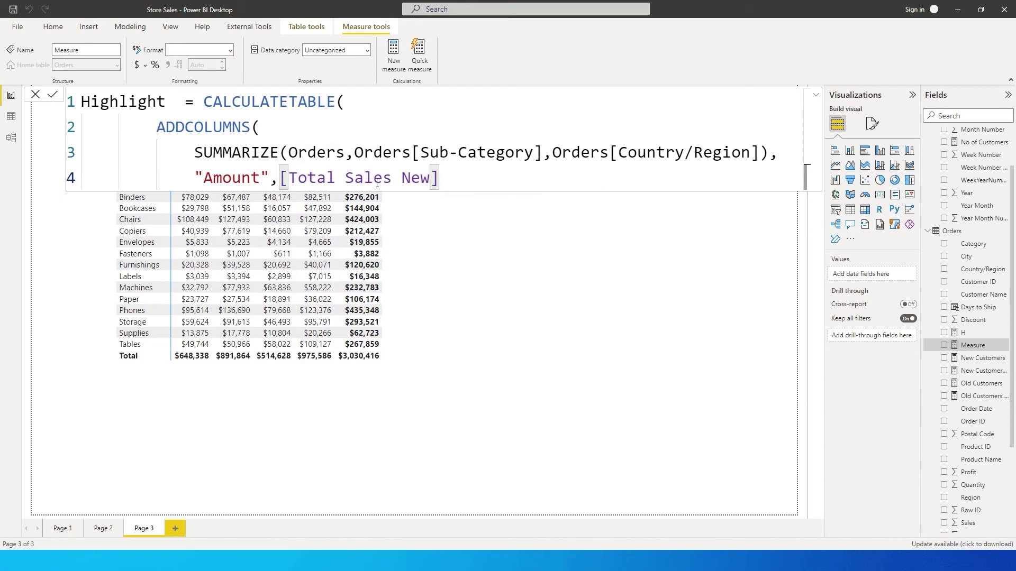
{"action": "type", "text": ")"}
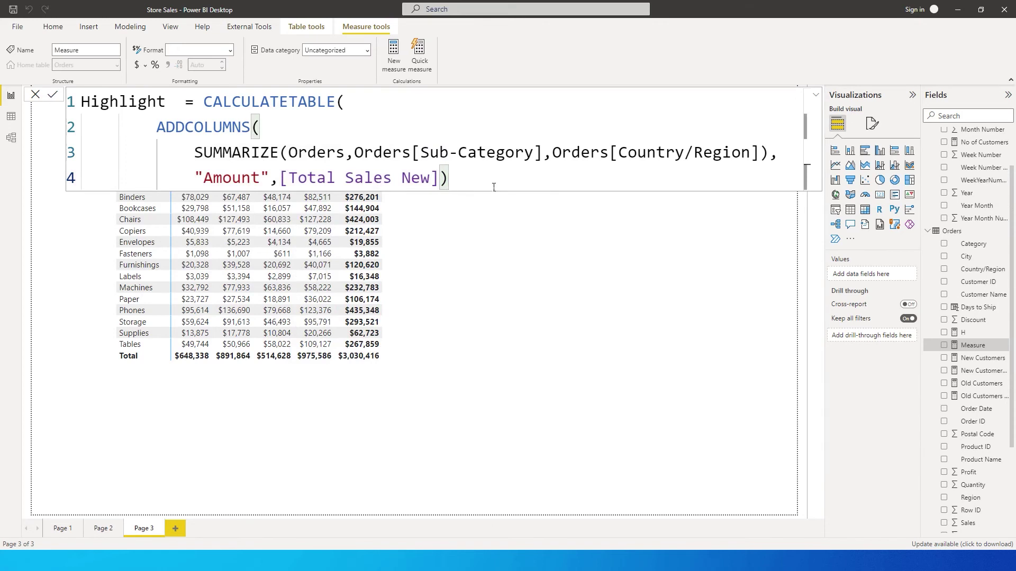
Add ALLSELECTED() as the filter on a new line, close CALCULATETABLE and move two lines down.
{"action": "type", "text": ","}
{"action": "key", "text": "shift+Return"}
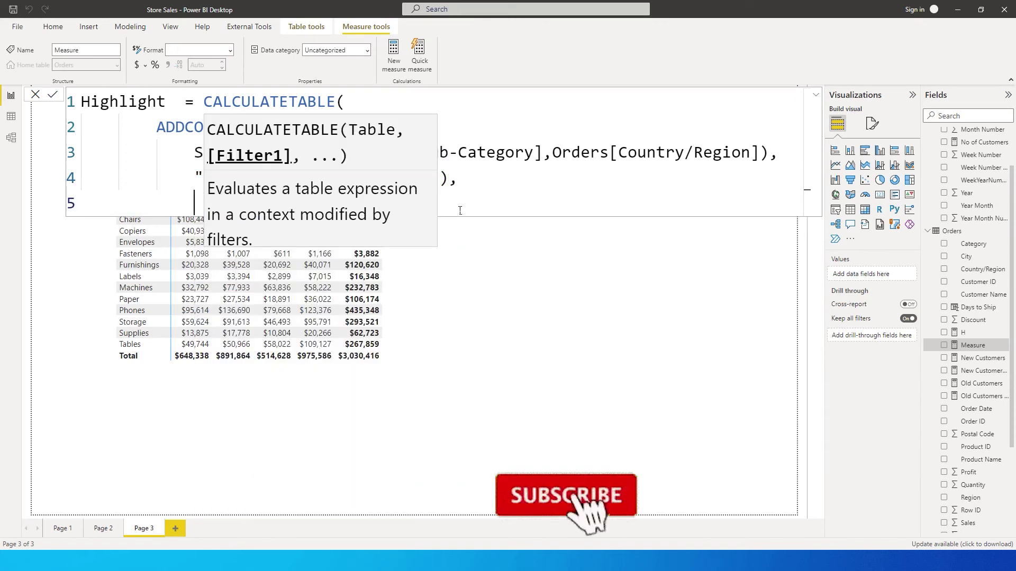
{"action": "type", "text": "ALLSELECTED("}
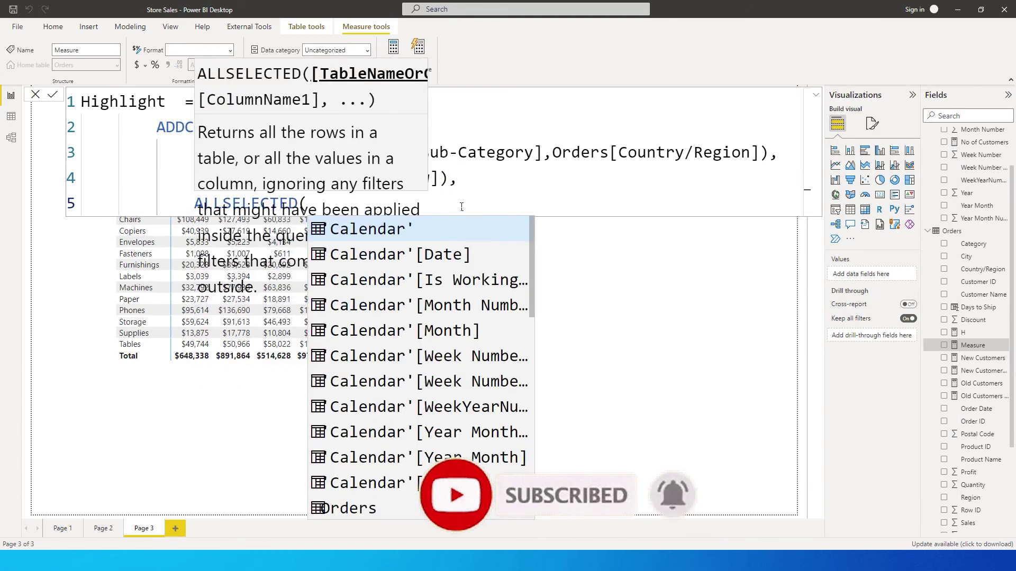
{"action": "type", "text": ")"}
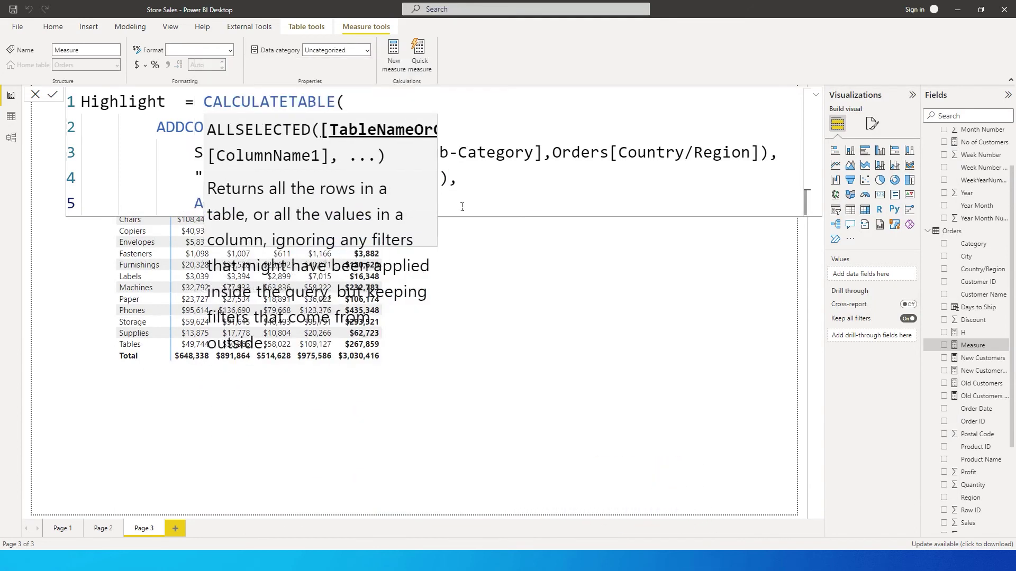
{"action": "left_click", "coordinate": [501, 205]}
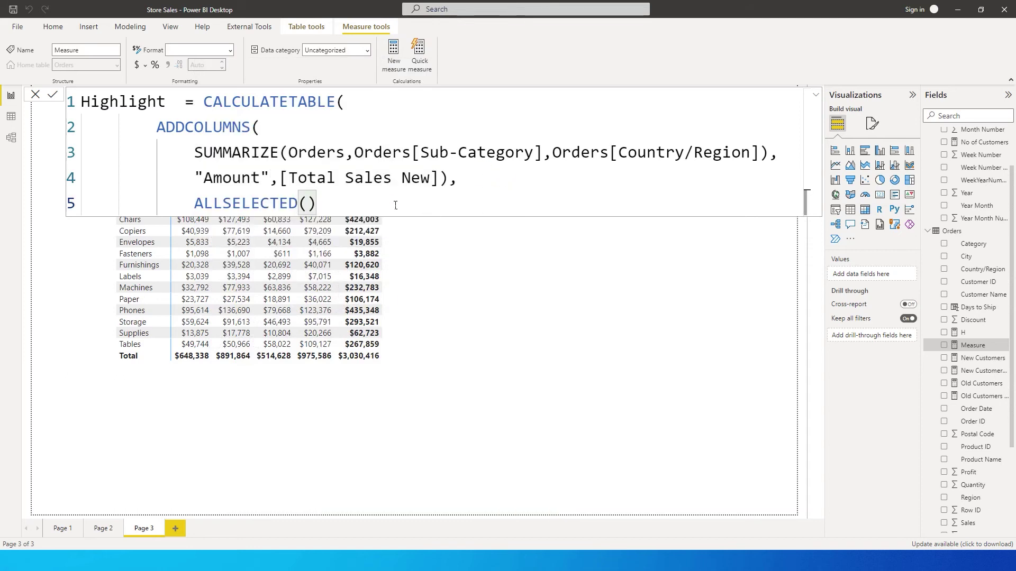
{"action": "type", "text": ")"}
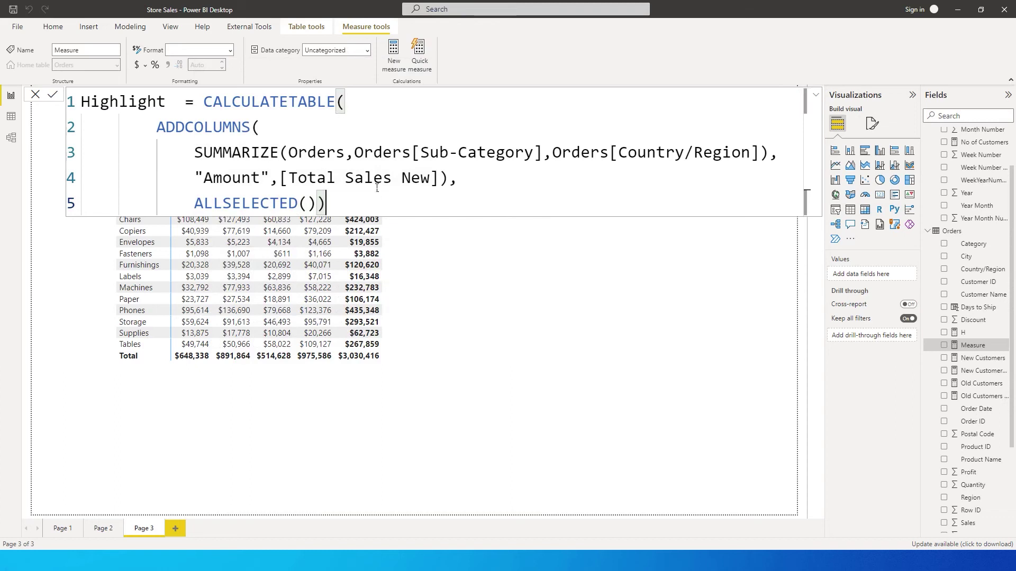
{"action": "type", "text": ","}
{"action": "key", "text": "BackSpace"}
{"action": "key", "text": "shift+Return"}
{"action": "key", "text": "shift+Return"}
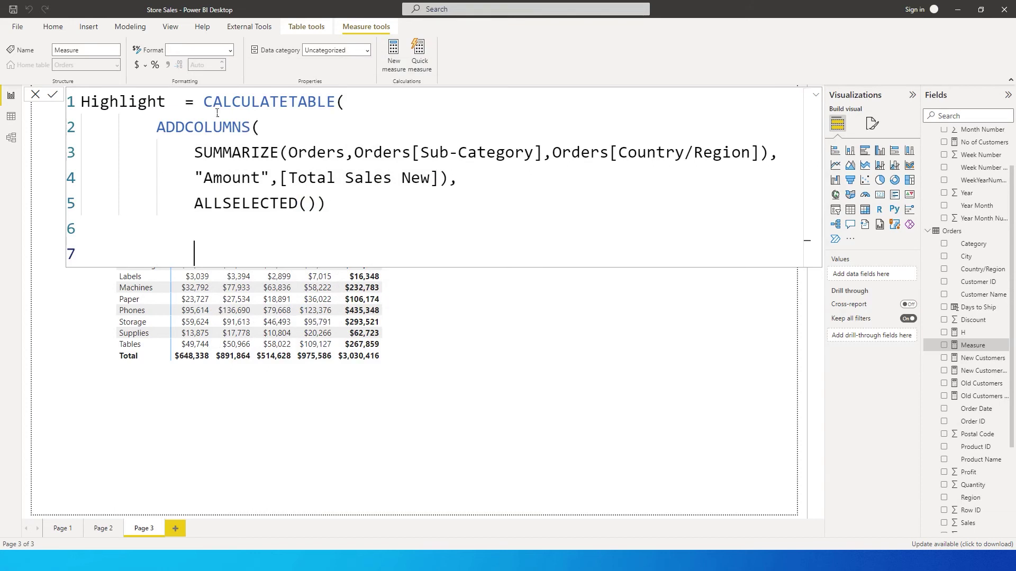
Assign the CALCULATETABLE expression to a variable named Sales_Values by inserting the declaration in front of it.
{"action": "double_click", "coordinate": [211, 108]}
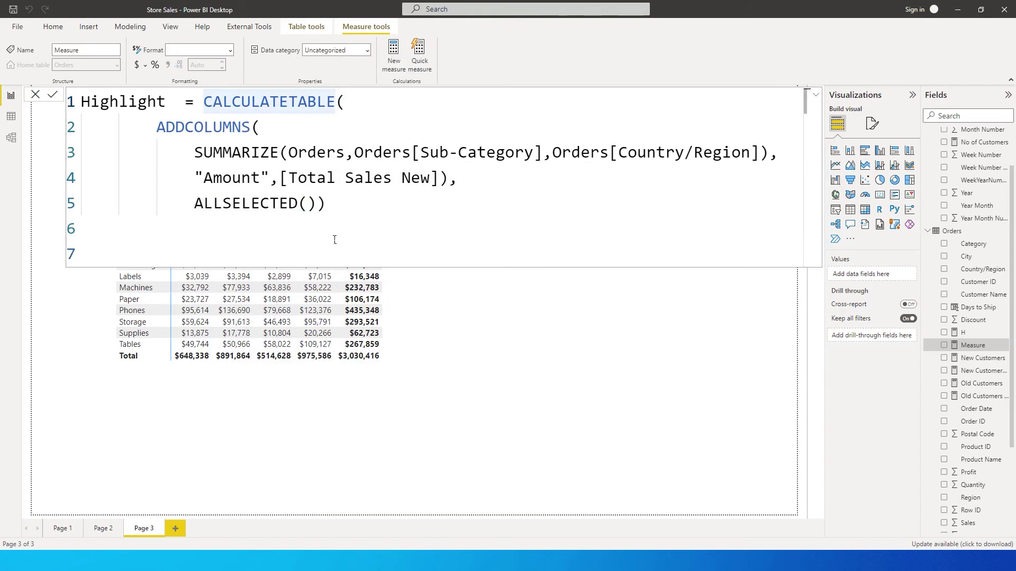
{"action": "type", "text": "Var"}
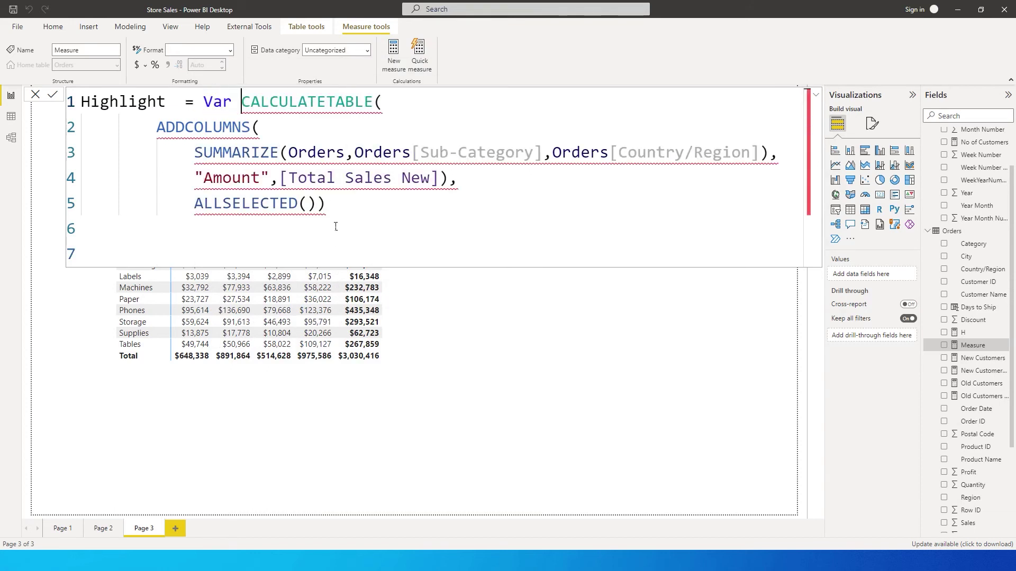
{"action": "mouse_move", "coordinate": [341, 178]}
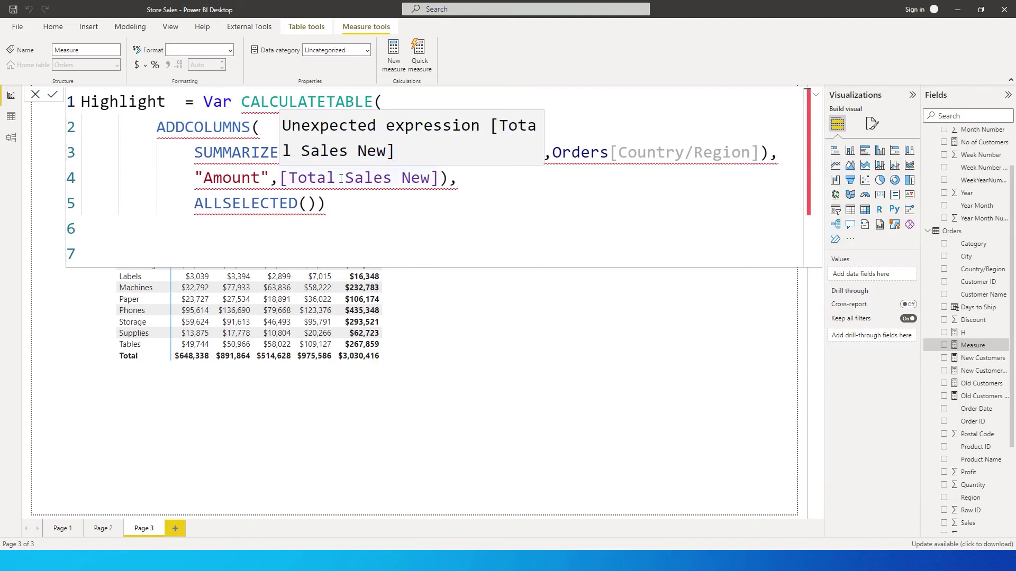
{"action": "type", "text": "Sales"}
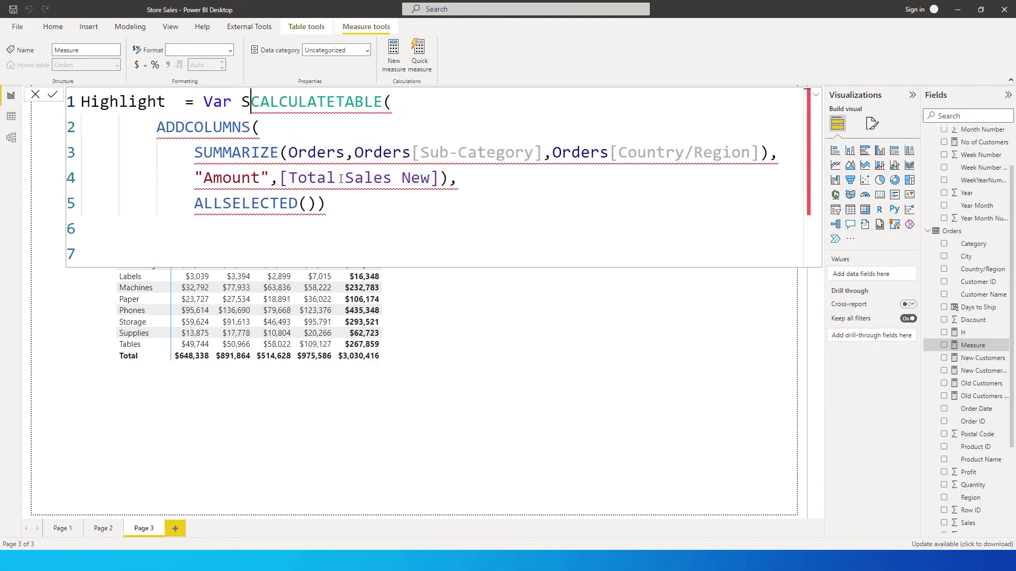
{"action": "type", "text": "_Values "}
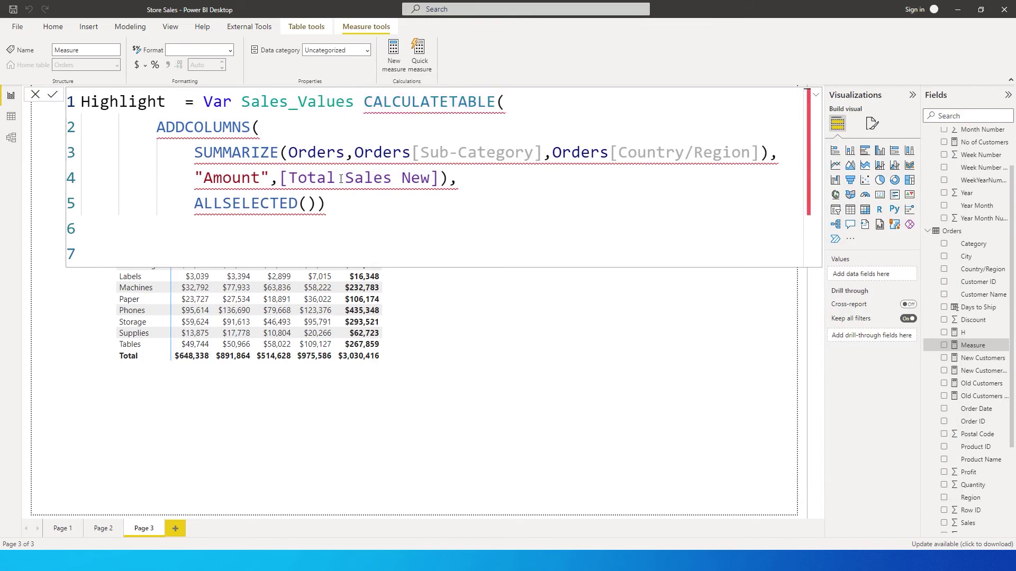
{"action": "type", "text": "="}
Declare a variable MinValue two lines below the Sales_Values expression, starting a MINX over the Sales_Values table.
{"action": "left_click", "coordinate": [270, 252]}
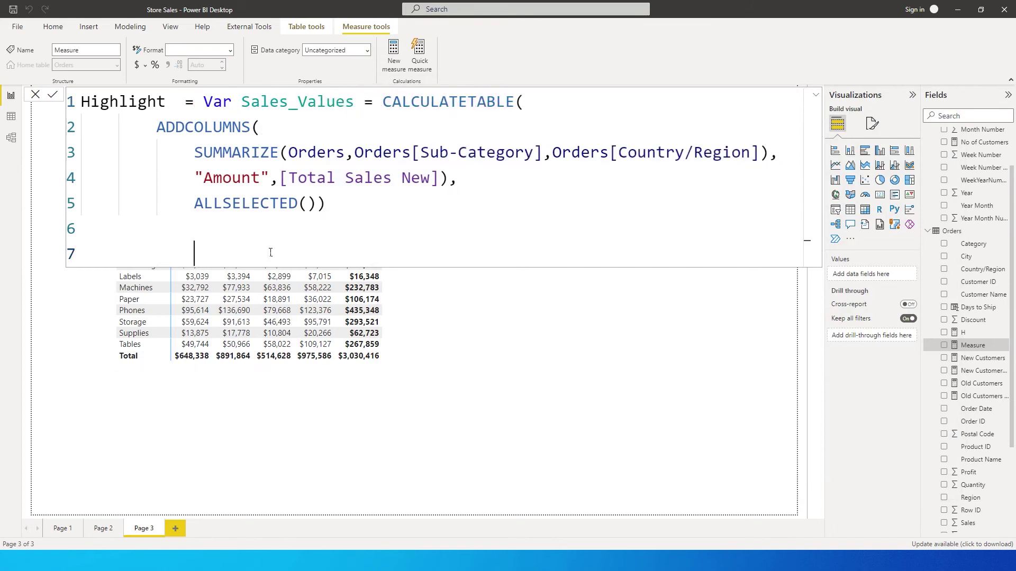
{"action": "type", "text": "Var"}
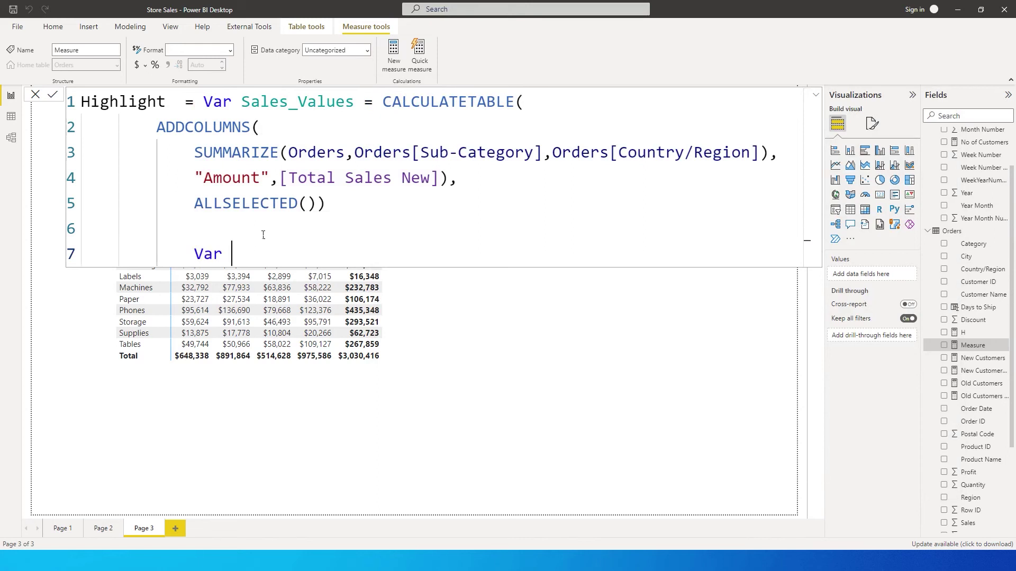
{"action": "type", "text": "MinValue = MINX("}
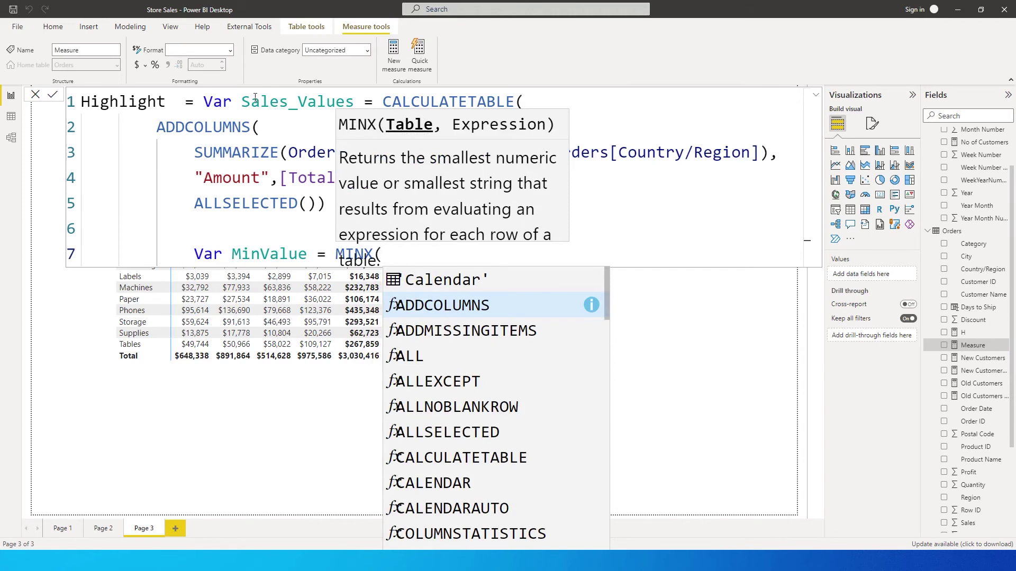
{"action": "left_click_drag", "start_coordinate": [243, 103], "coordinate": [358, 121]}
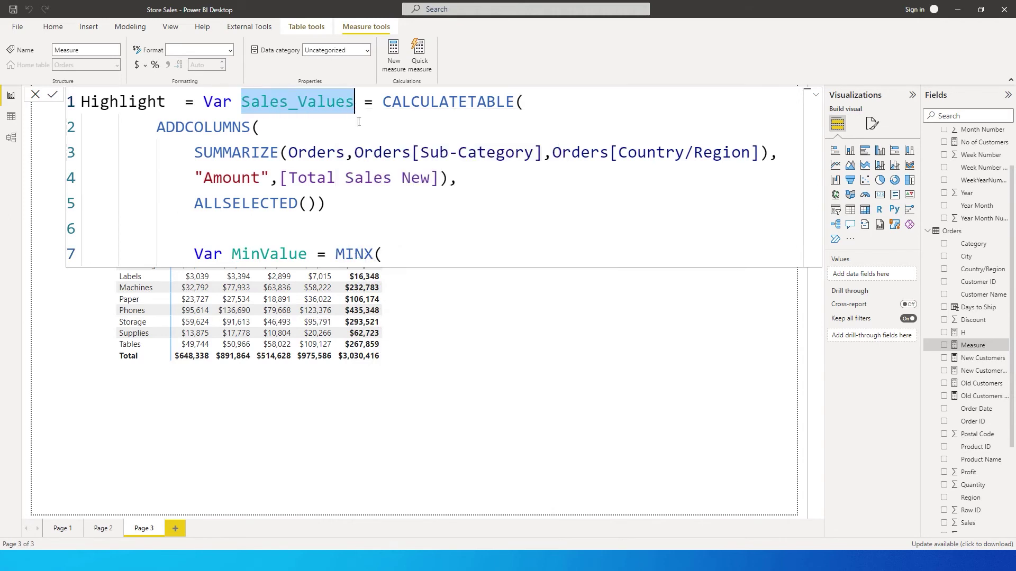
{"action": "left_click", "coordinate": [405, 253]}
{"action": "type", "text": "S"}
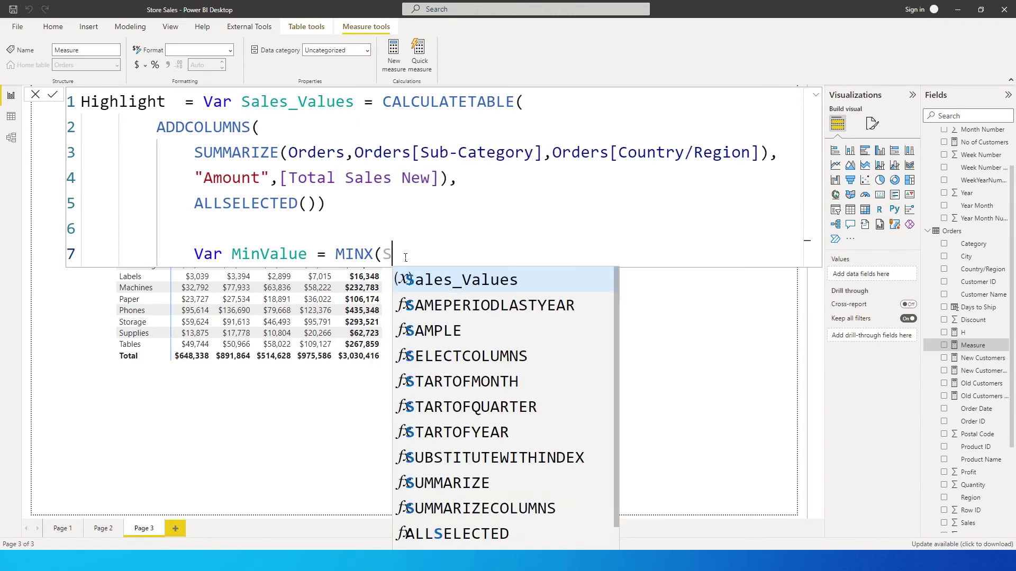
{"action": "type", "text": "ales_Values,"}
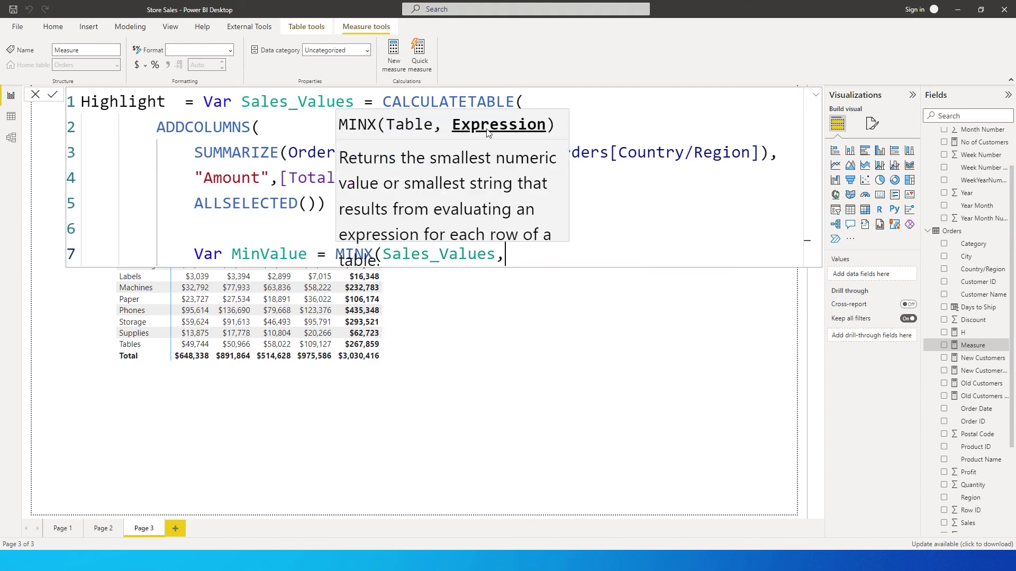
Use [Total Sales New] as the MINX expression and close the function.
{"action": "type", "text": "total"}
{"action": "key", "text": "Down"}
{"action": "key", "text": "Down"}
{"action": "key", "text": "Down"}
{"action": "key", "text": "Down"}
{"action": "key", "text": "Down"}
{"action": "key", "text": "Tab"}
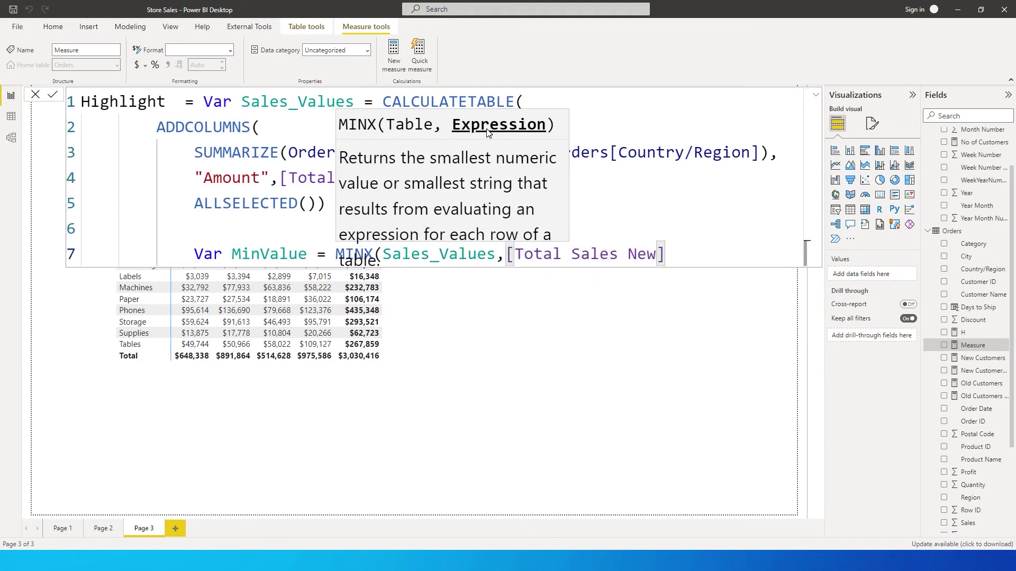
{"action": "type", "text": ")"}
Declare a variable MaxValue on a new line, starting a MAXX over the Sales_Values table.
{"action": "key", "text": "shift+Return"}
{"action": "type", "text": "Var Ma"}
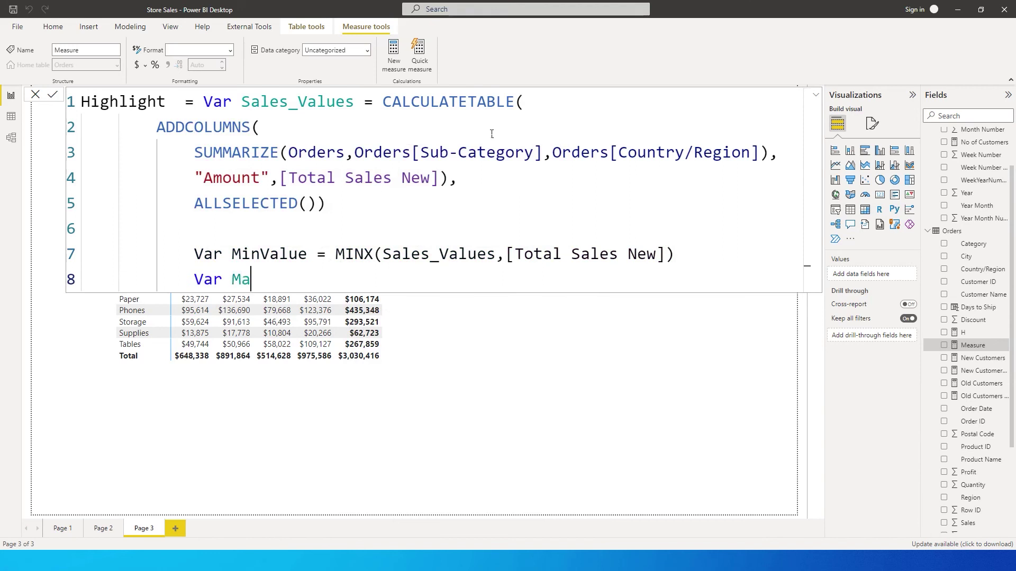
{"action": "type", "text": "xValue = Maxx"}
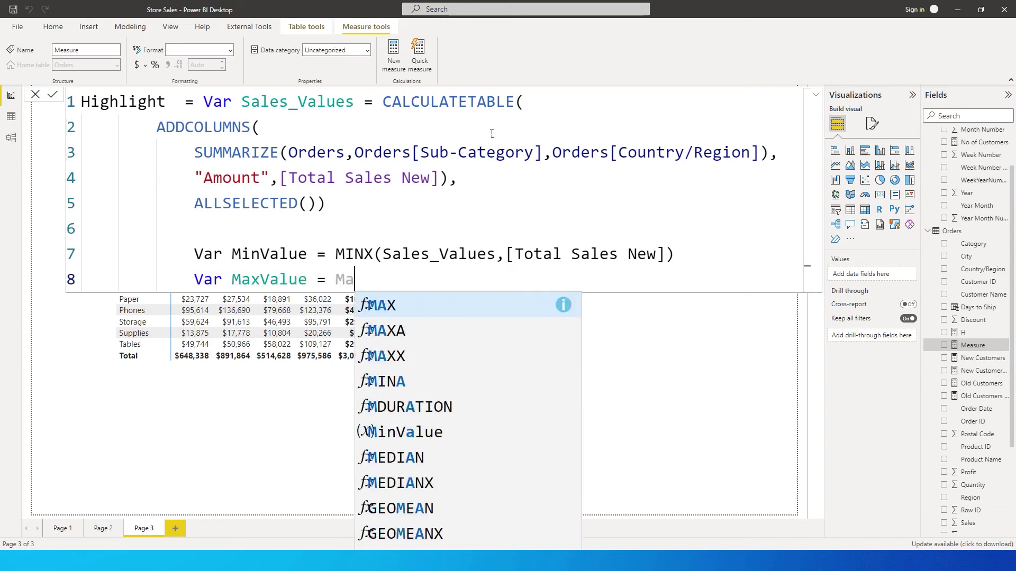
{"action": "key", "text": "Tab"}
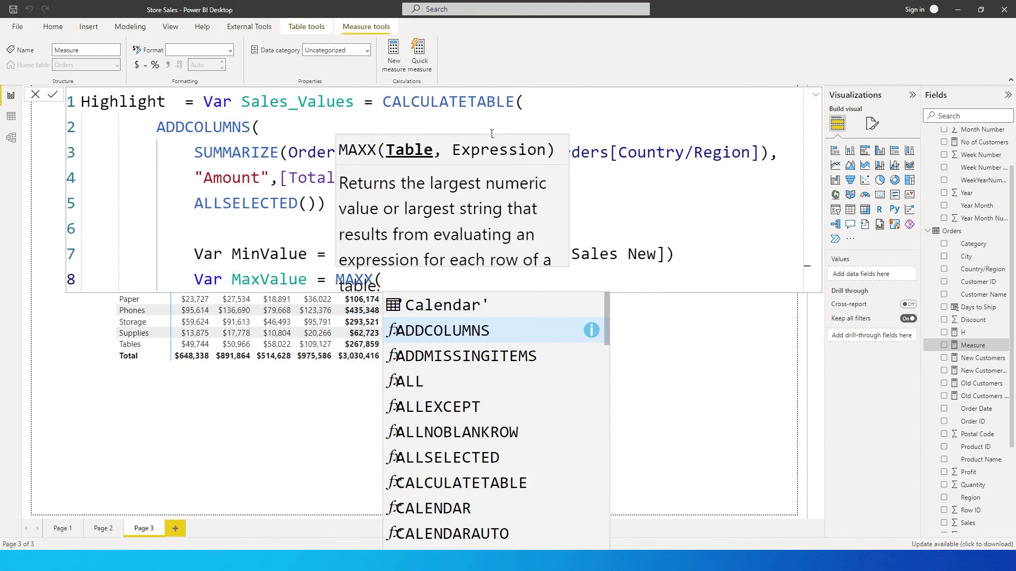
{"action": "type", "text": "Sale"}
{"action": "key", "text": "Tab"}
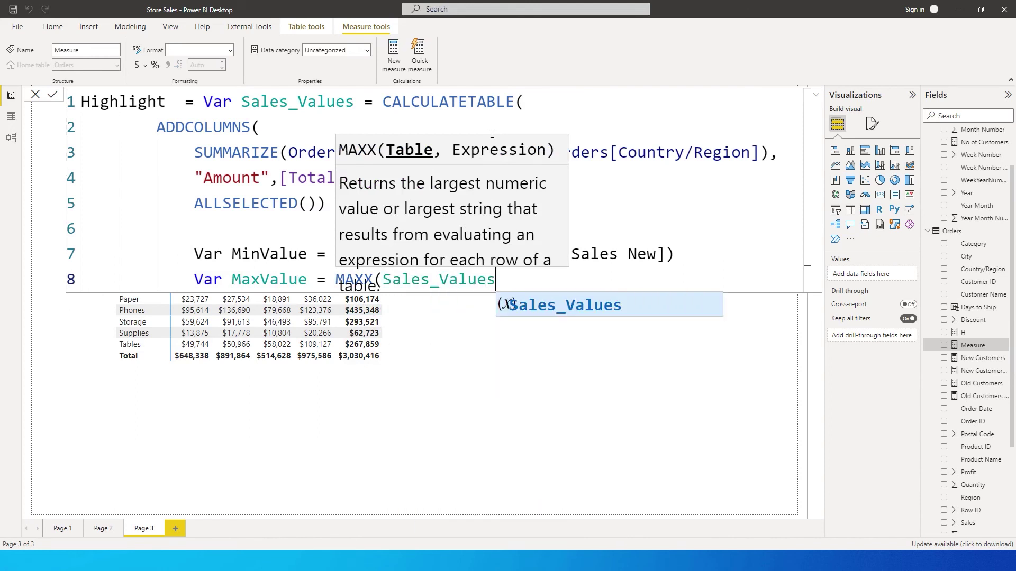
Supply the [Total Sales New] measure as the MAXX expression.
{"action": "type", "text": ",Tot"}
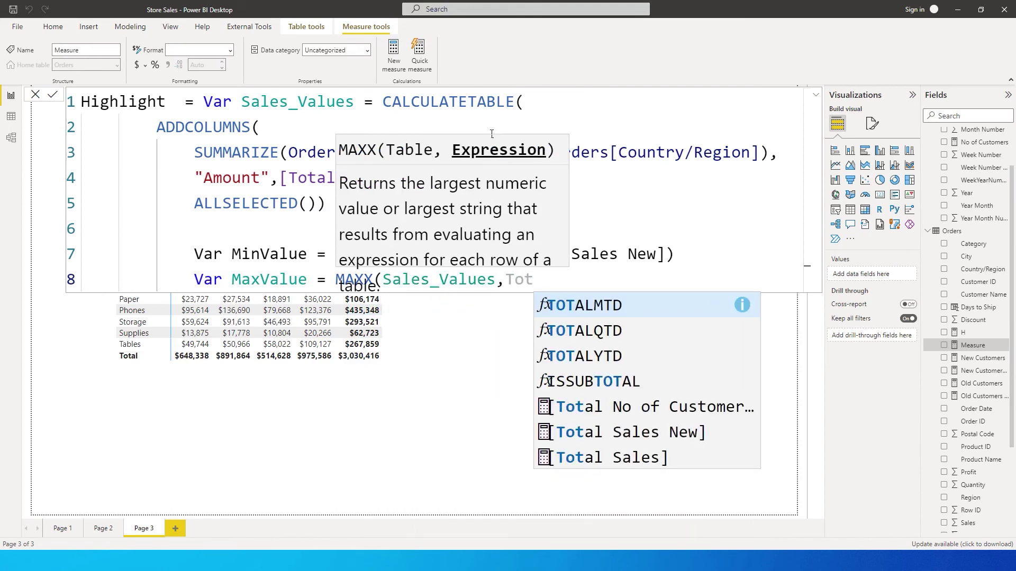
{"action": "type", "text": "al"}
{"action": "key", "text": "Down"}
{"action": "key", "text": "Down"}
{"action": "key", "text": "Down"}
{"action": "key", "text": "Down"}
{"action": "key", "text": "Down"}
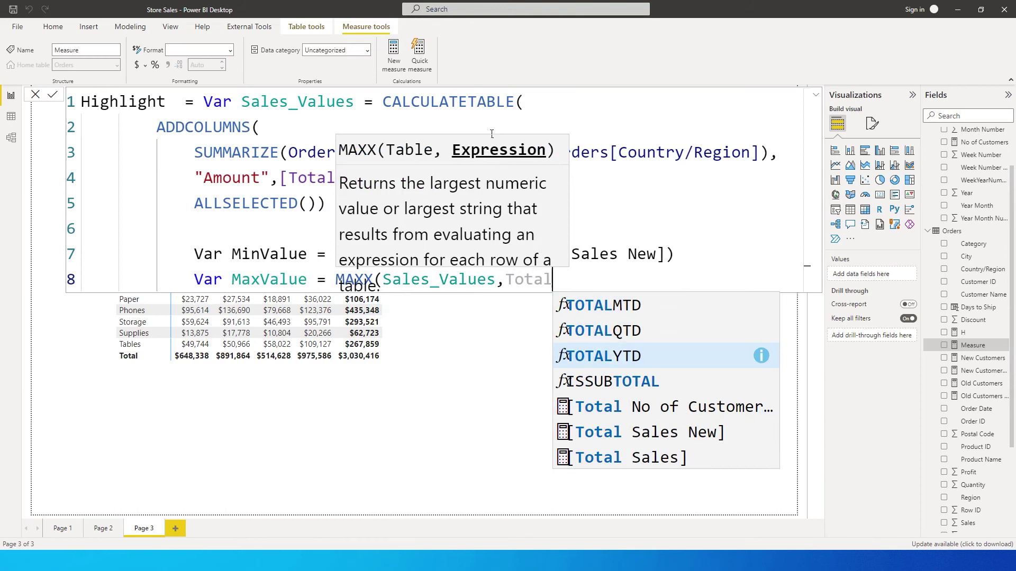
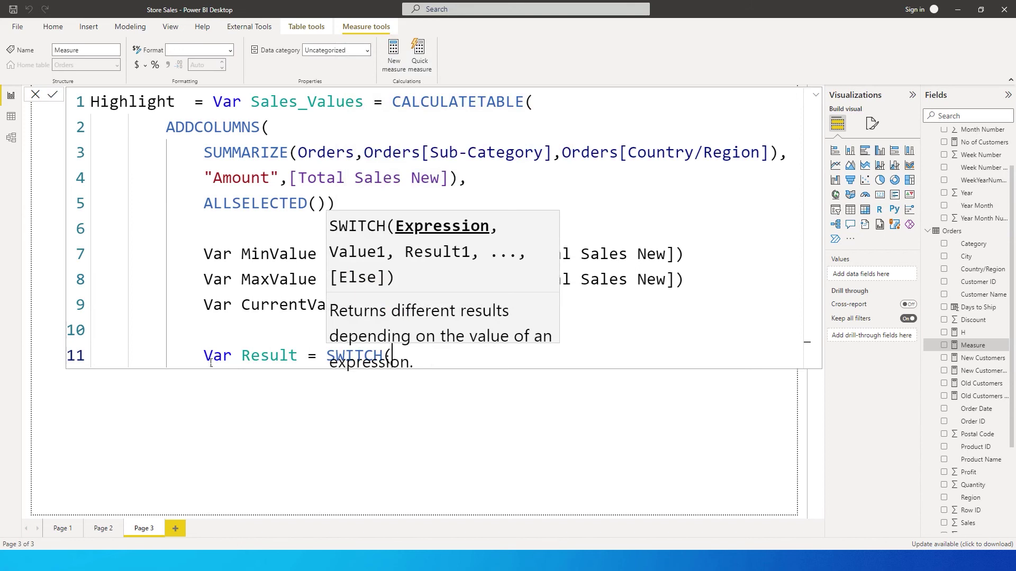
Give the Result variable's SWITCH the expression TRUE() and start an indented line for its conditions.
{"action": "type", "text": "TRUE()"}
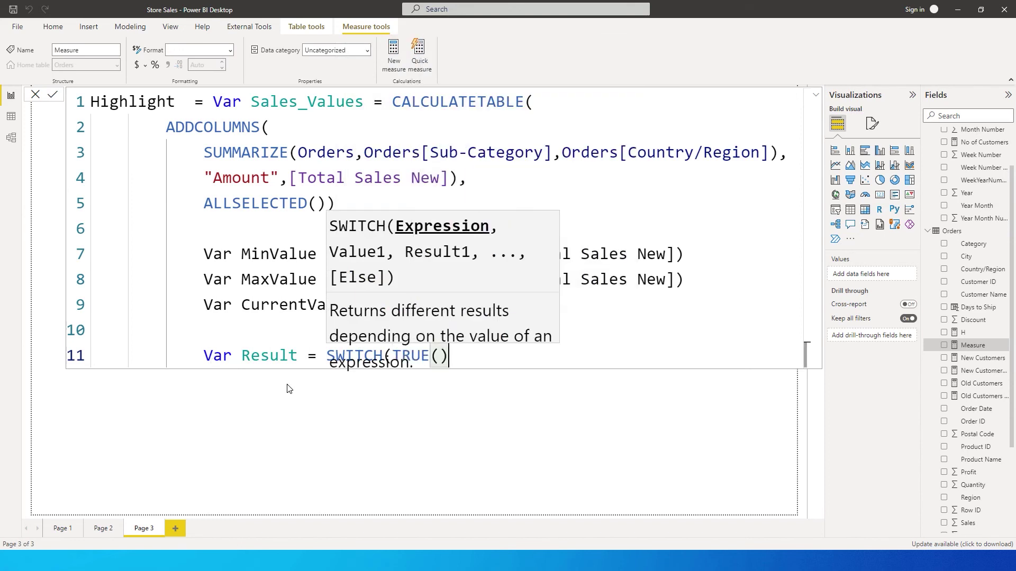
{"action": "type", "text": ","}
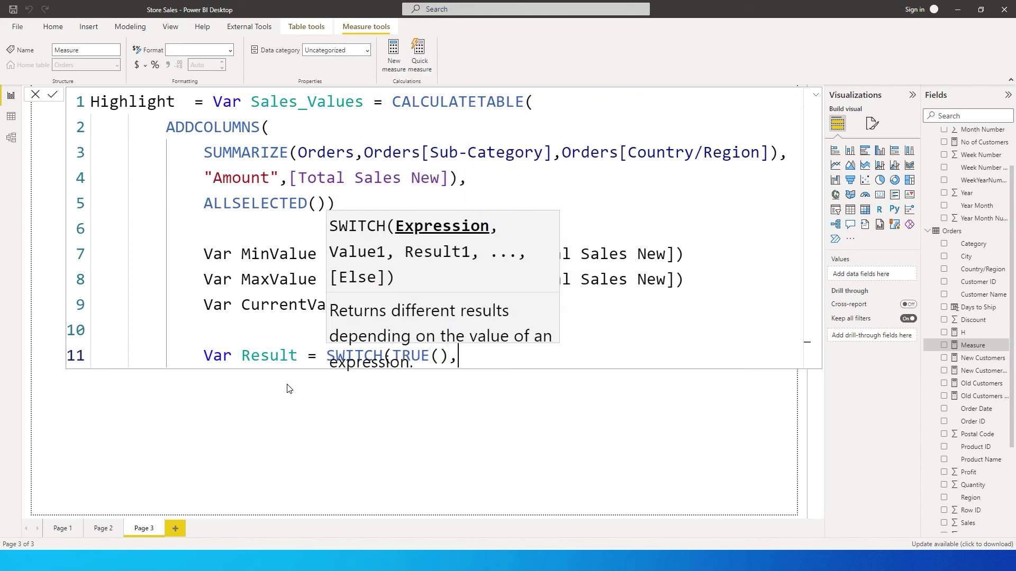
{"action": "key", "text": "shift+Return"}
{"action": "key", "text": "Tab"}
{"action": "key", "text": "Tab"}
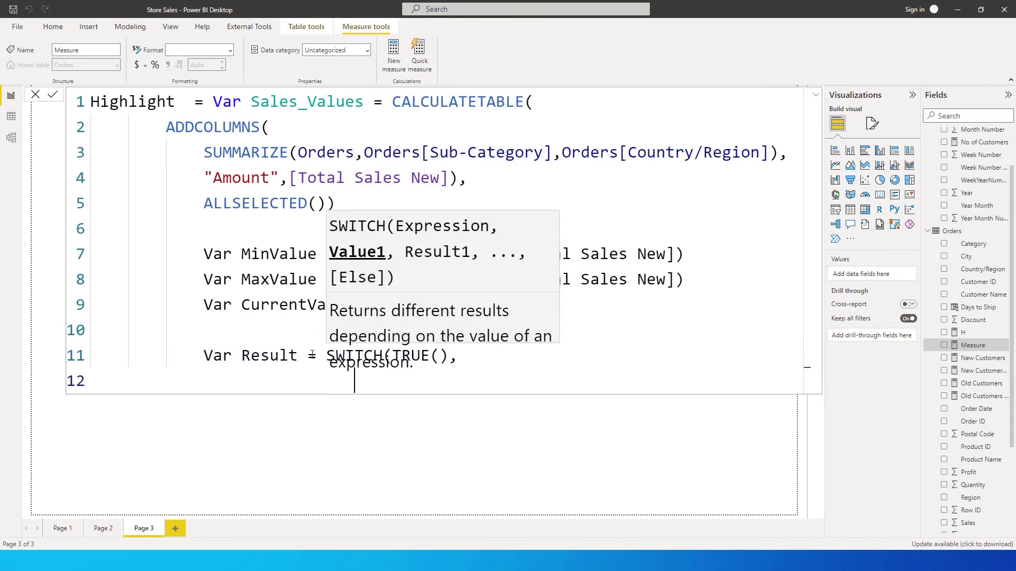
Add a SWITCH condition that returns 1 when CurrentValue = MinValue.
{"action": "type", "text": "CurrentValue"}
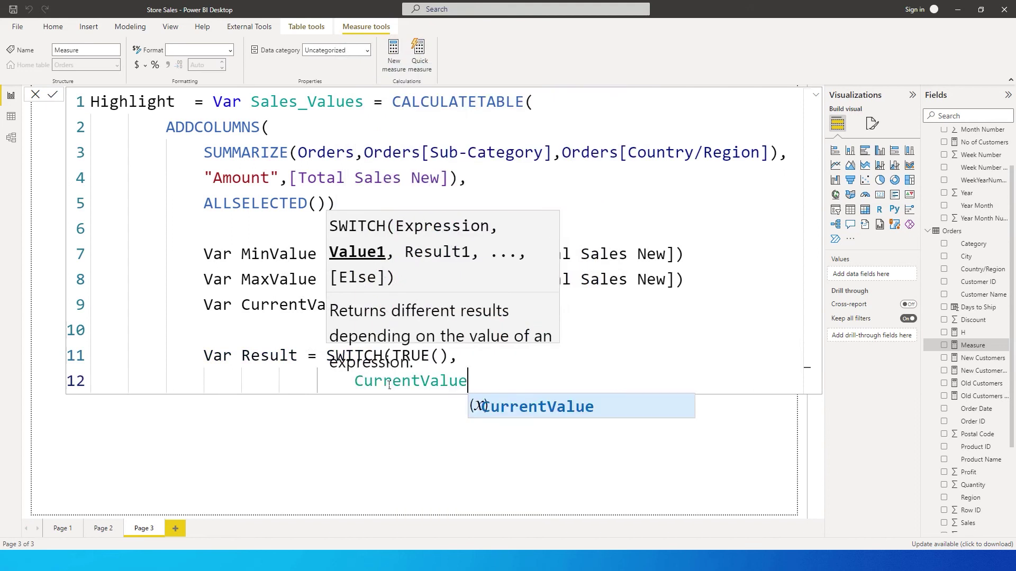
{"action": "type", "text": " = M"}
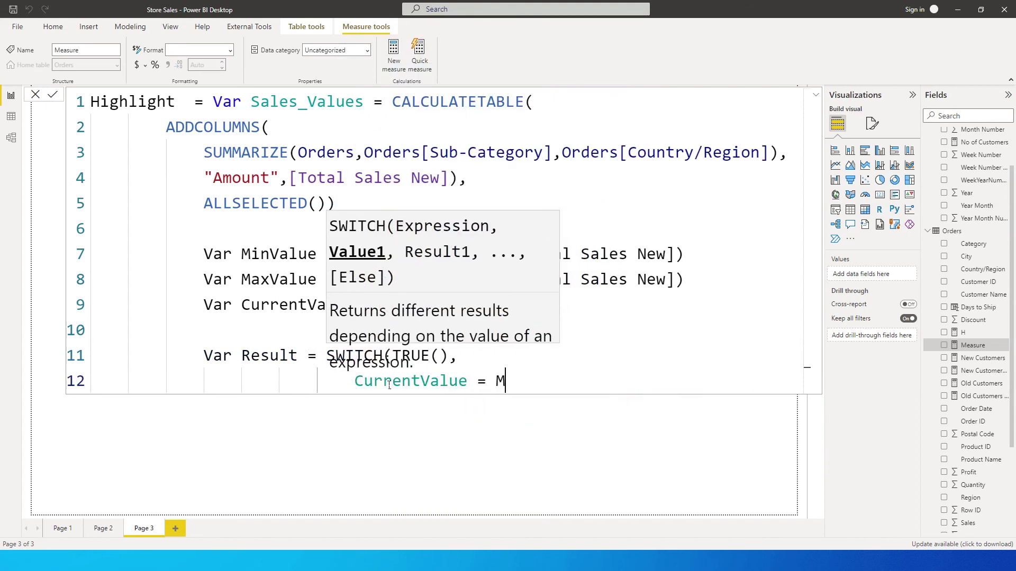
{"action": "type", "text": "inValue"}
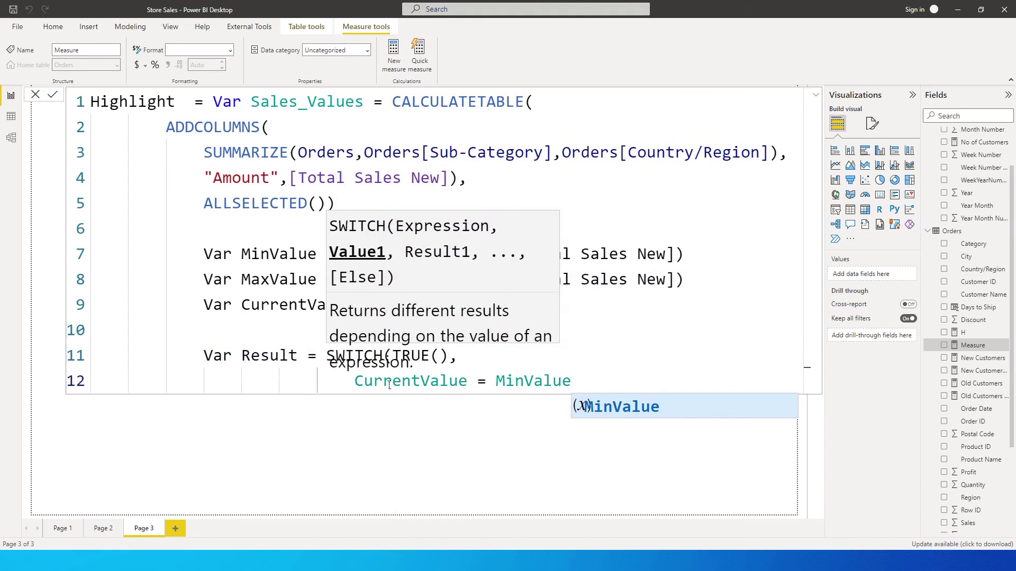
{"action": "type", "text": ","}
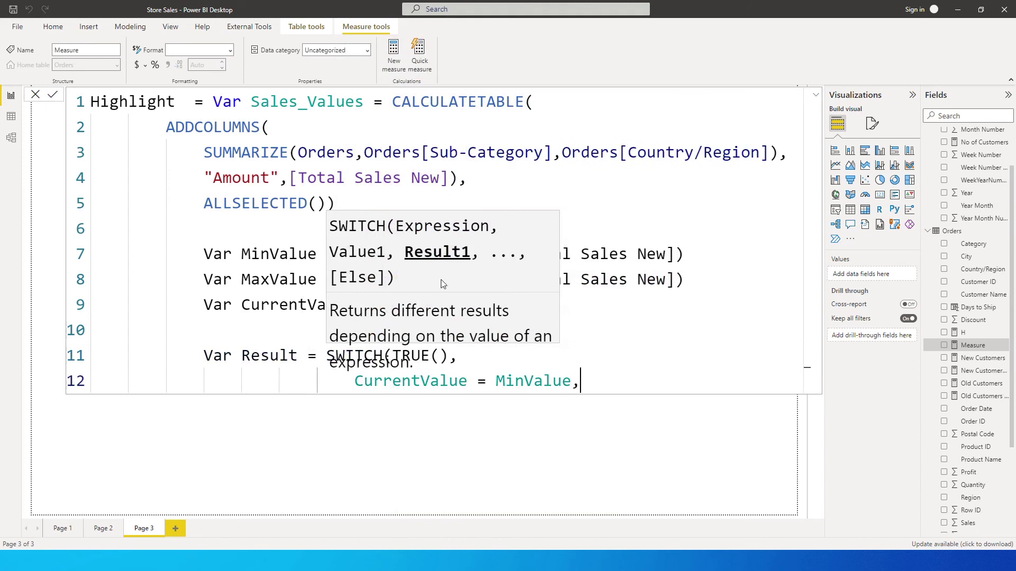
{"action": "type", "text": "1,"}
Add a SWITCH condition on a new line that returns 2 when CurrentValue = MaxValue, and close the function.
{"action": "key", "text": "shift+Return"}
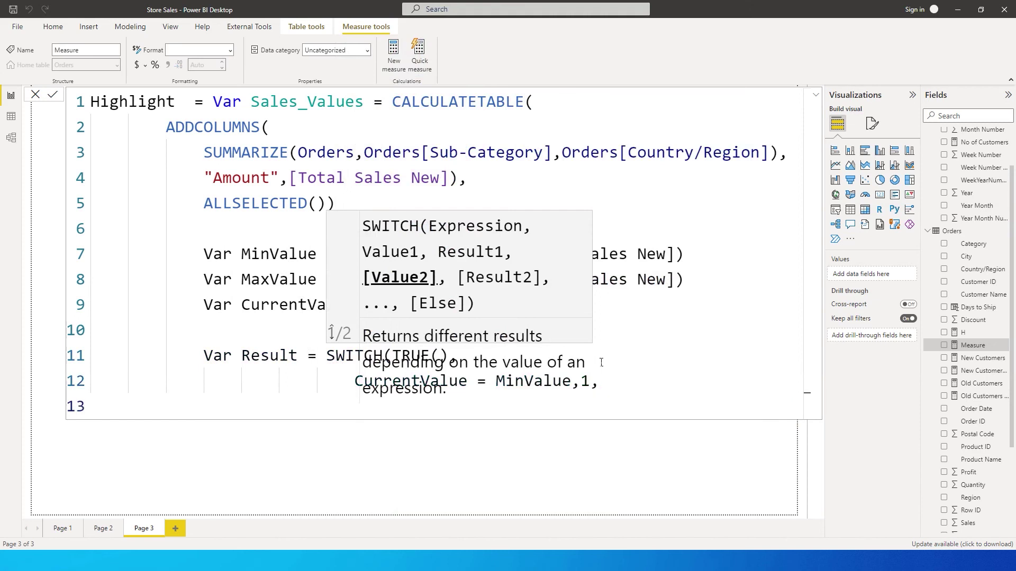
{"action": "type", "text": "Curr"}
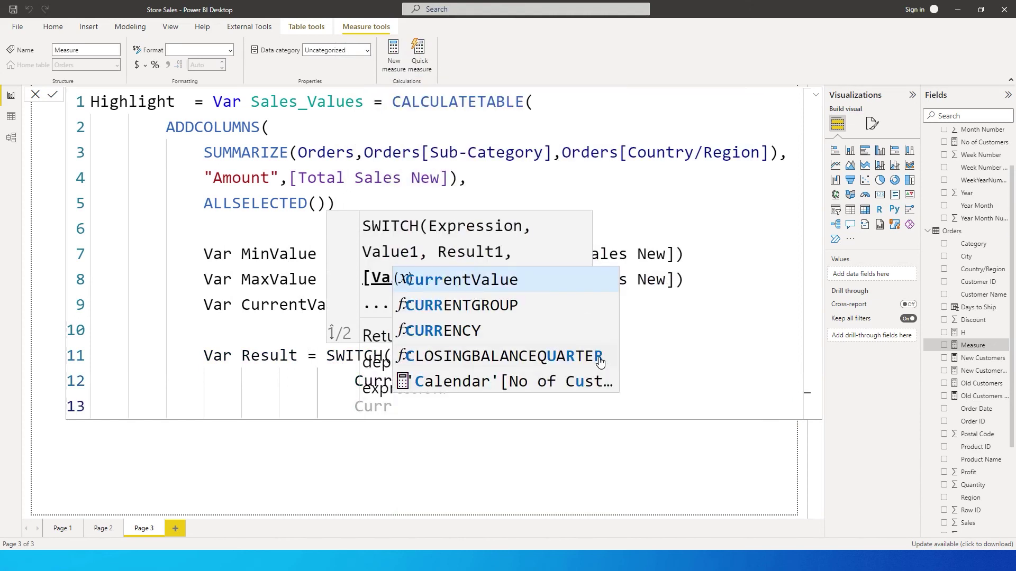
{"action": "type", "text": "entValue = MaxValue"}
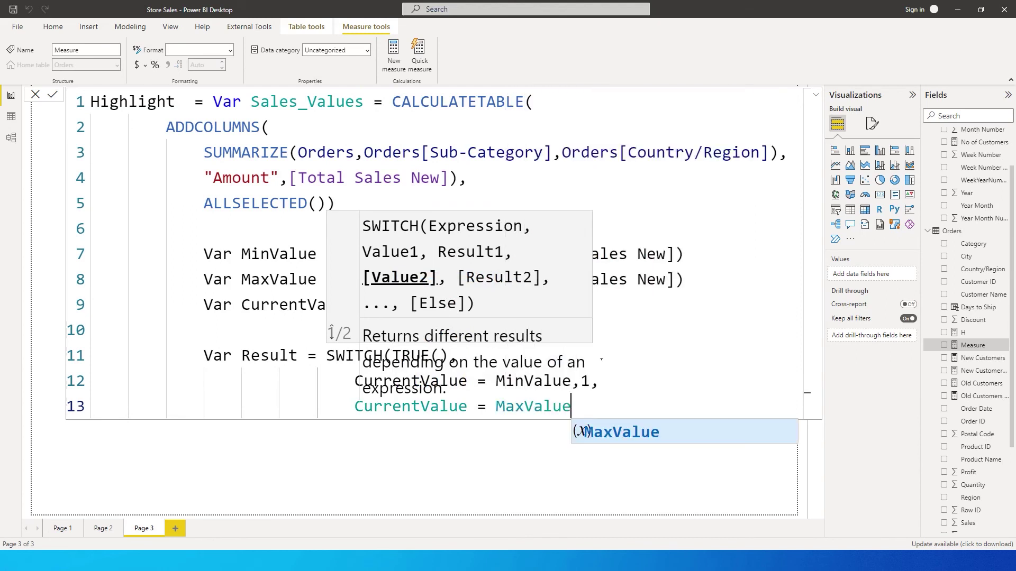
{"action": "type", "text": ",2,"}
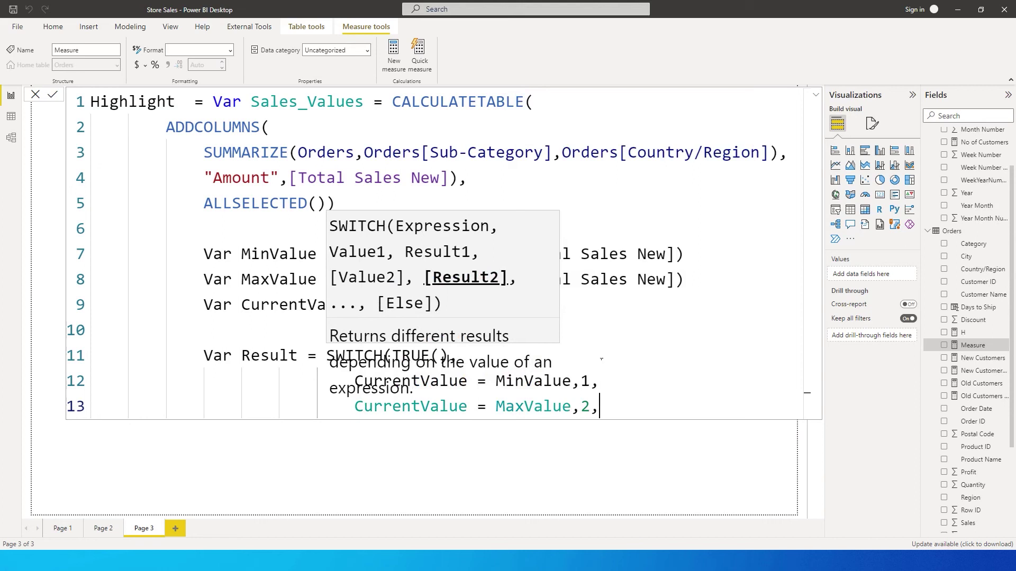
{"action": "key", "text": "BackSpace"}
{"action": "type", "text": ")"}
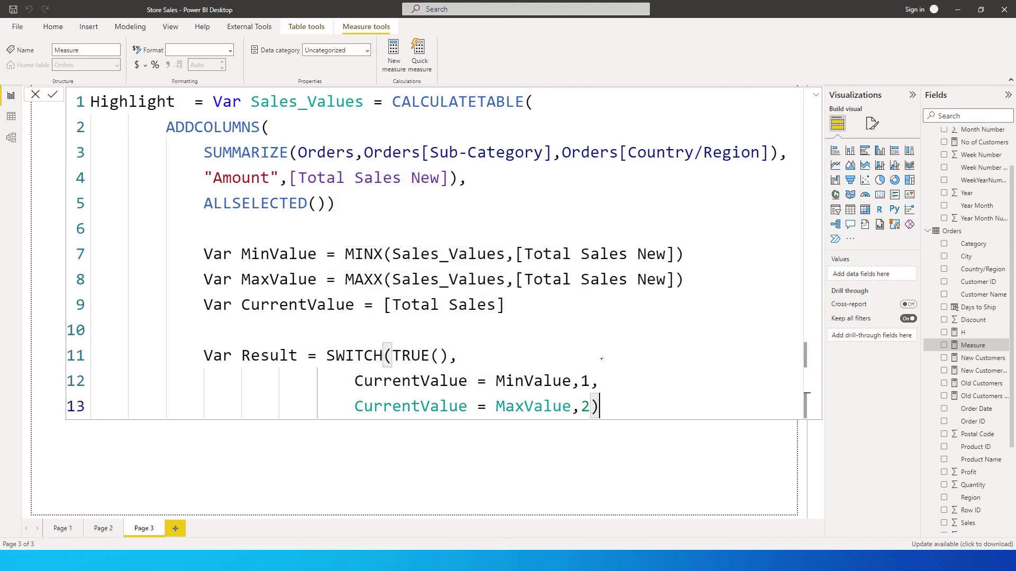
Leave a blank line after the SWITCH and add Return at the Var indentation, with Result on the line below.
{"action": "key", "text": "Return"}
{"action": "key", "text": "Return"}
{"action": "key", "text": "BackSpace"}
{"action": "key", "text": "BackSpace"}
{"action": "key", "text": "BackSpace"}
{"action": "key", "text": "BackSpace"}
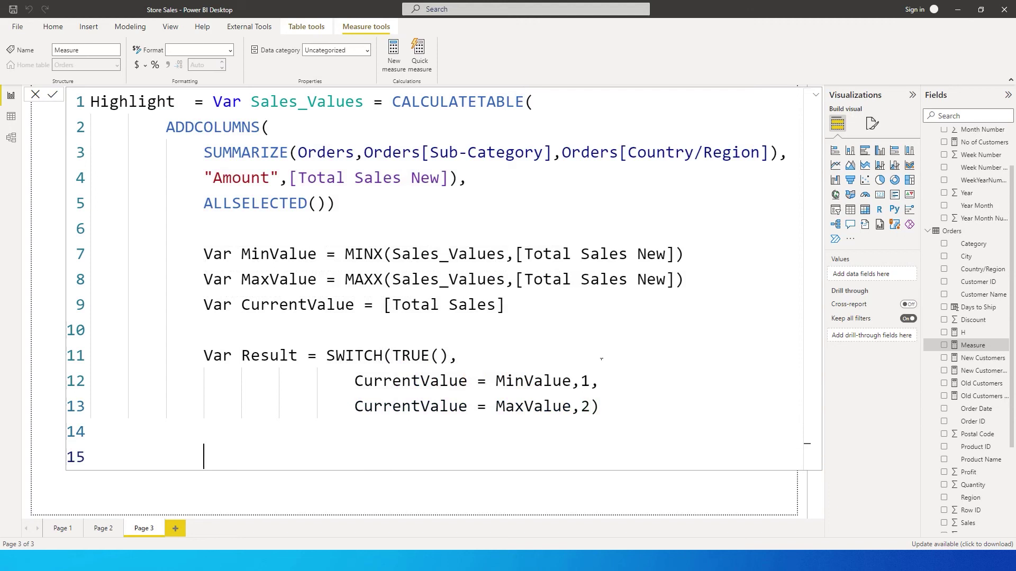
{"action": "type", "text": "Return"}
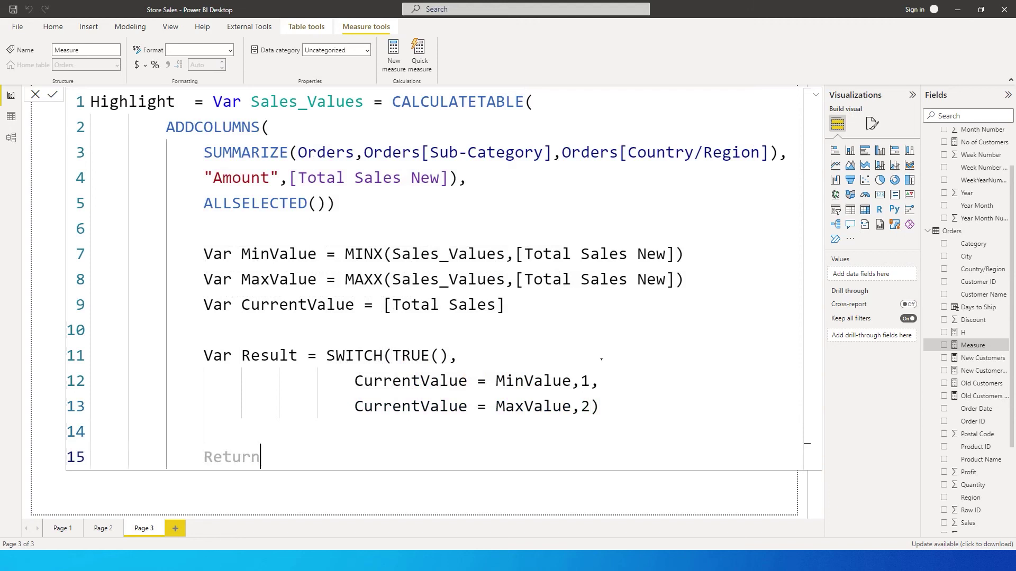
{"action": "key", "text": "Return"}
{"action": "type", "text": "Res"}
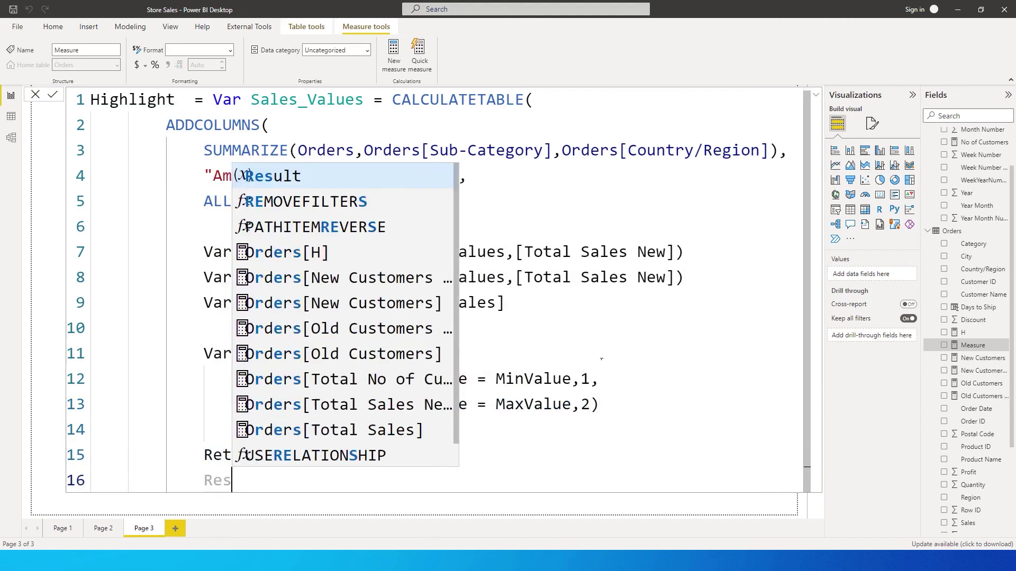
{"action": "type", "text": "ult"}
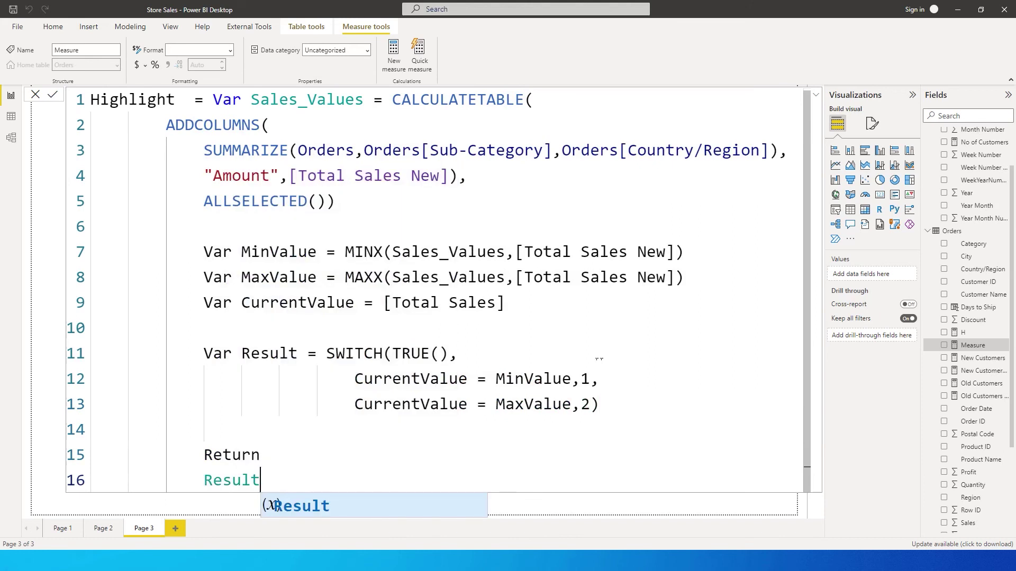
Dismiss the suggestion and commit the finished Highlight measure.
{"action": "key", "text": "Escape"}
{"action": "key", "text": "Up"}
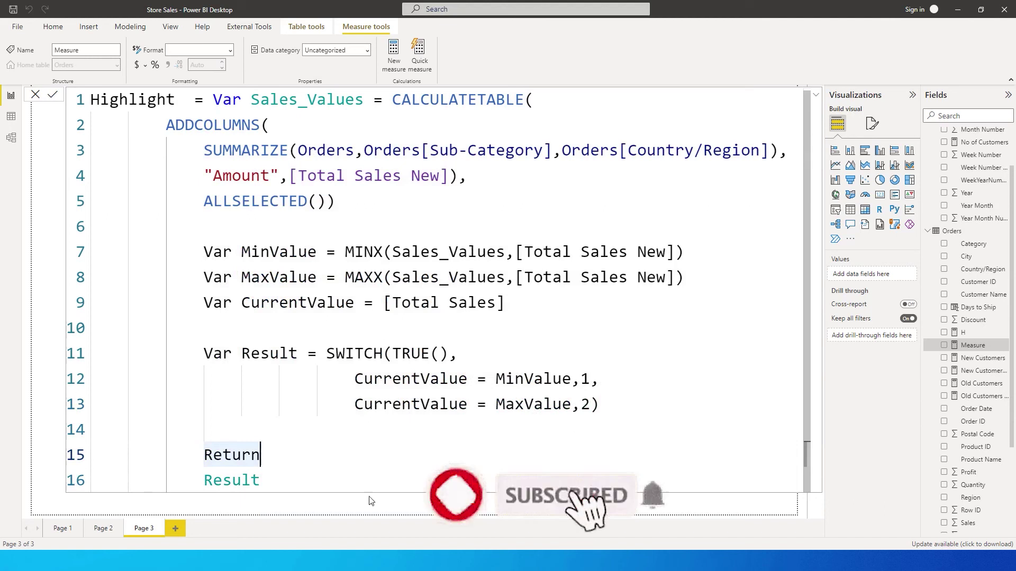
{"action": "key", "text": "Down"}
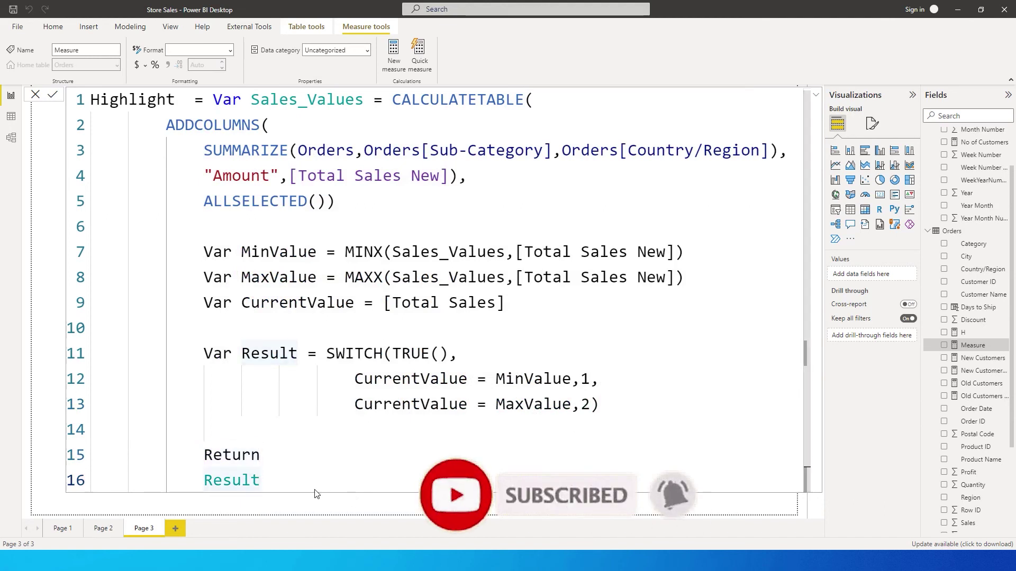
{"action": "key", "text": "Return"}
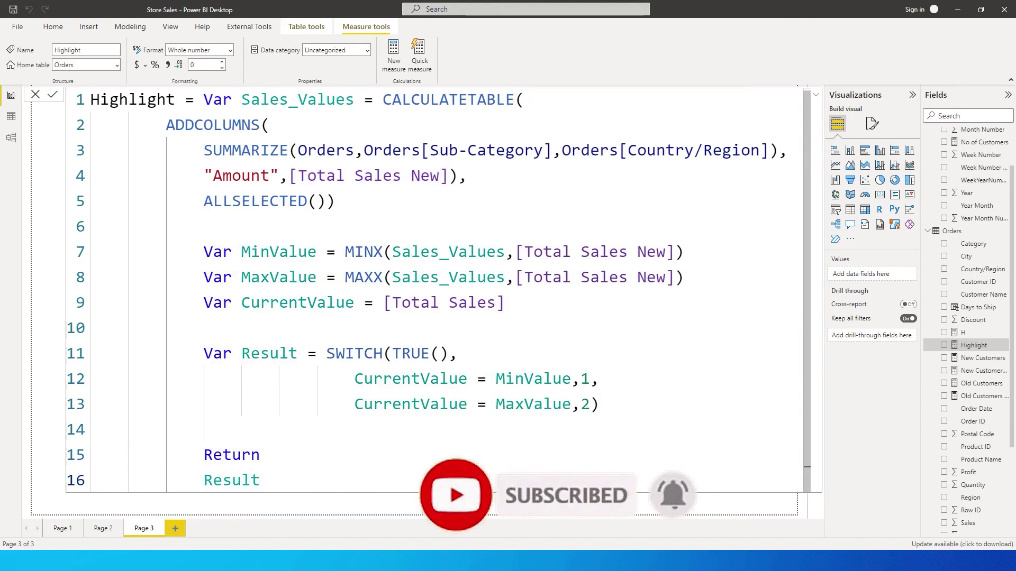
Open background color conditional formatting for the matrix's Total Sales New values and set the format style to Rules.
{"action": "left_click", "coordinate": [433, 474]}
{"action": "left_click", "coordinate": [413, 252]}
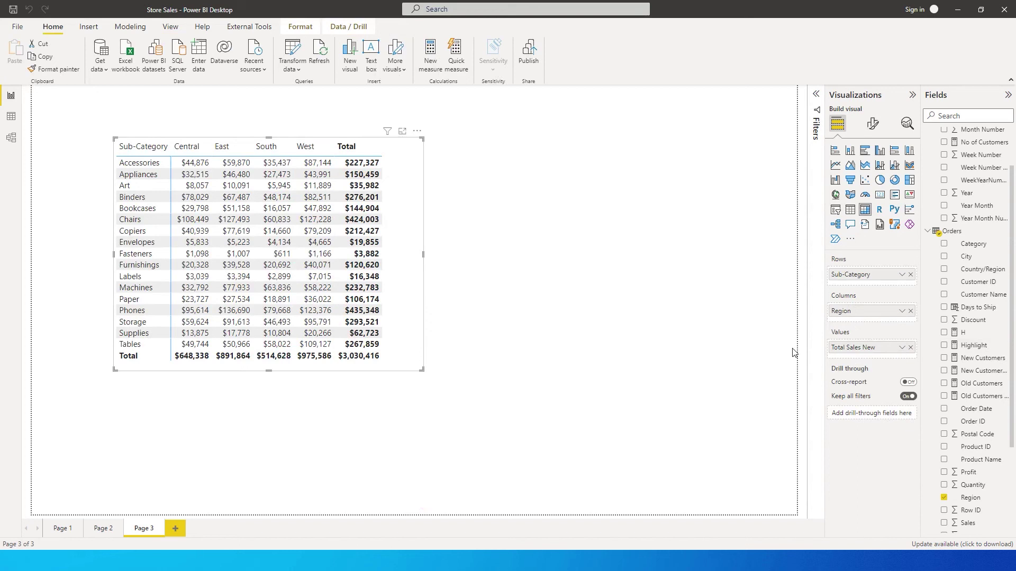
{"action": "left_click", "coordinate": [902, 348]}
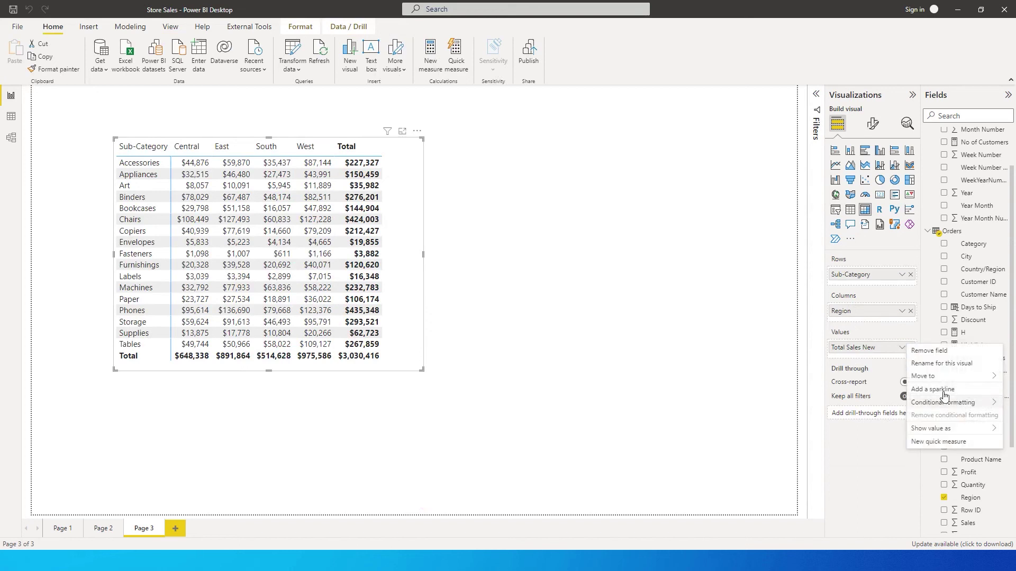
{"action": "mouse_move", "coordinate": [947, 407]}
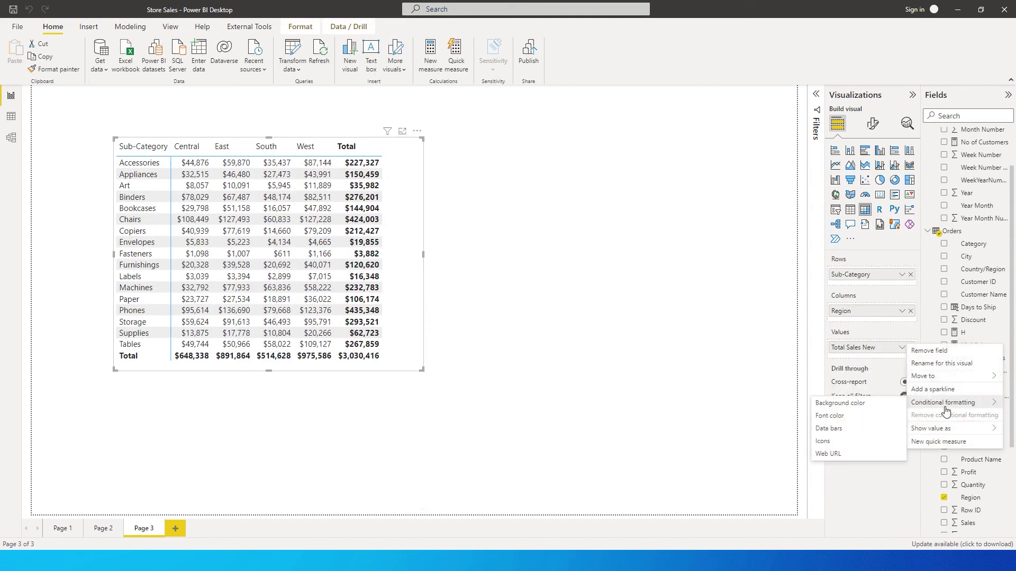
{"action": "left_click", "coordinate": [849, 401]}
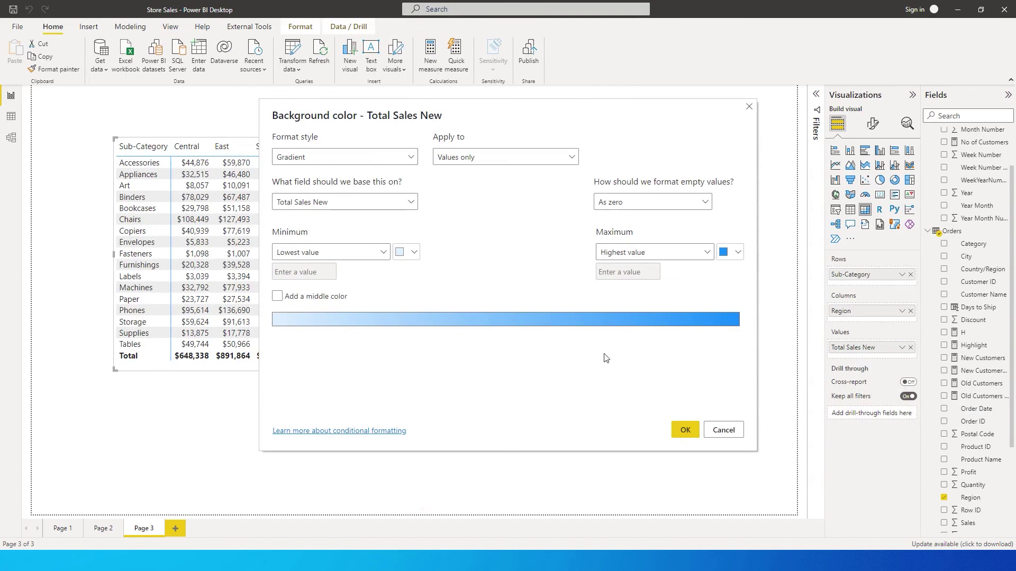
{"action": "left_click", "coordinate": [408, 160]}
{"action": "left_click", "coordinate": [299, 193]}
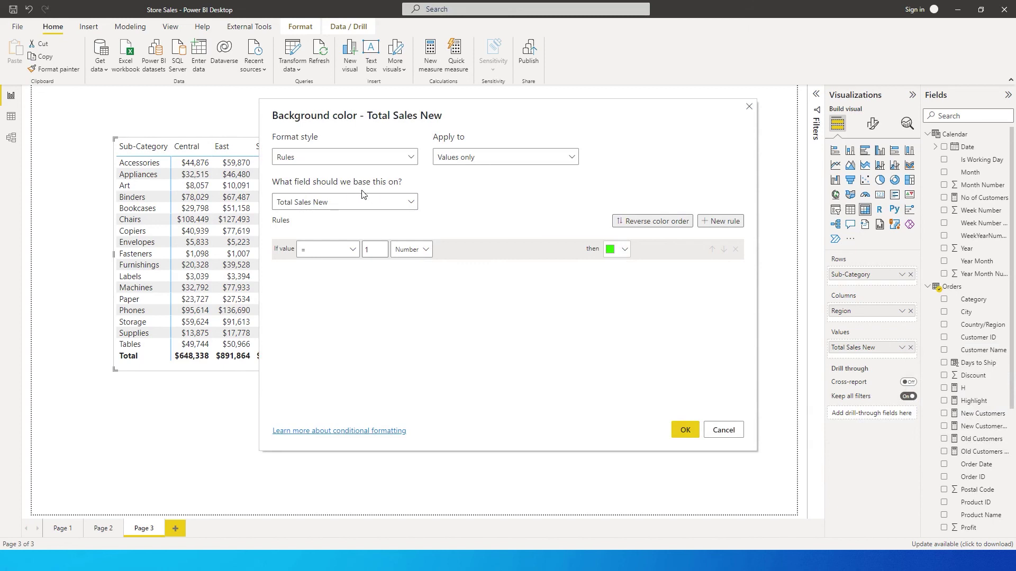
Base the background color rules on the Highlight measure from the Orders table.
{"action": "left_click", "coordinate": [409, 203]}
{"action": "left_click", "coordinate": [282, 253]}
{"action": "scroll", "coordinate": [334, 301], "scroll_direction": "down", "scroll_amount": 3}
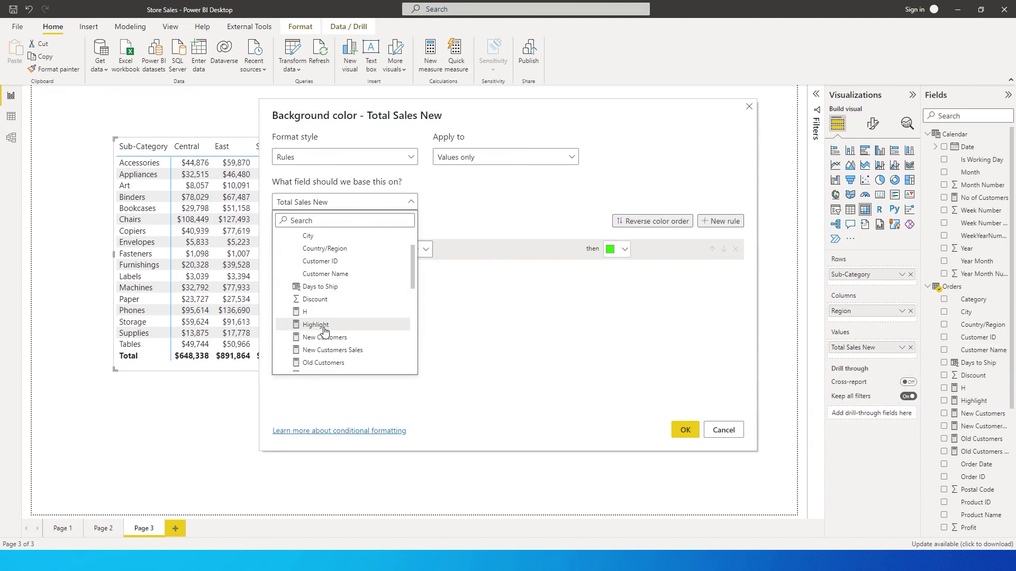
{"action": "left_click", "coordinate": [321, 326]}
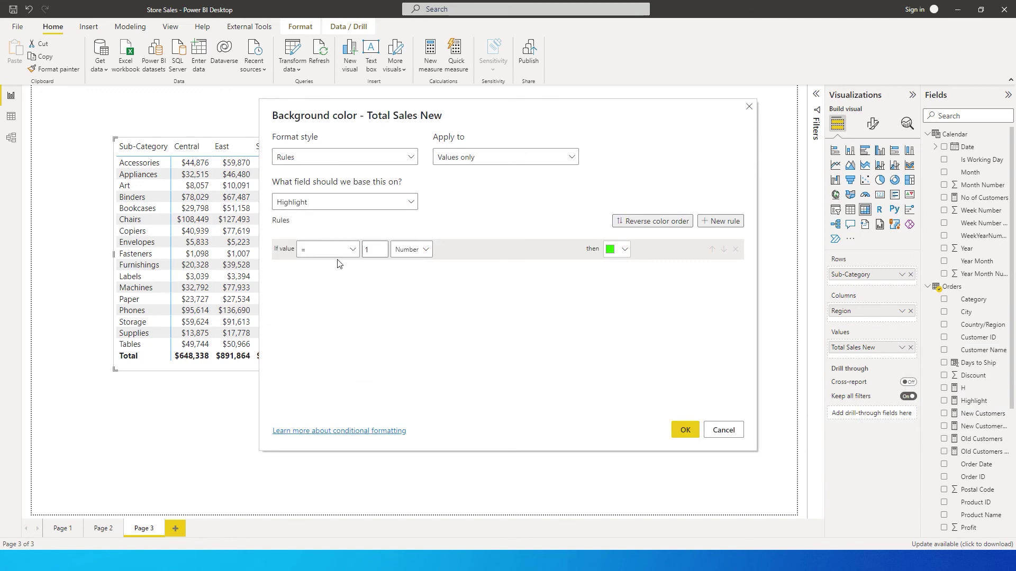
{"action": "left_click", "coordinate": [429, 252]}
{"action": "left_click", "coordinate": [426, 253]}
Add a second rule for values equal to 2, with the unit set to Number.
{"action": "left_click", "coordinate": [722, 221]}
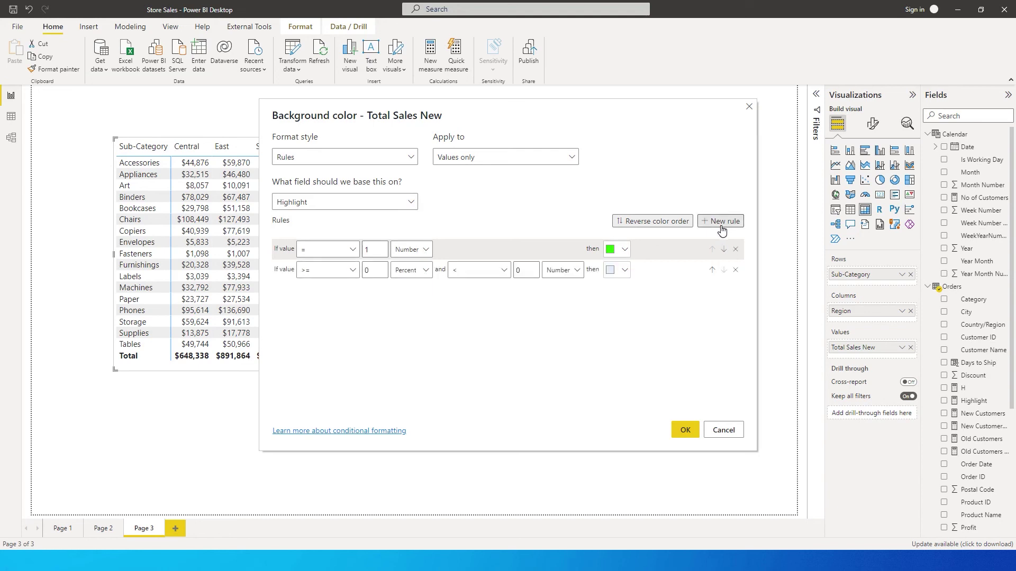
{"action": "left_click", "coordinate": [361, 283]}
{"action": "left_click", "coordinate": [323, 320]}
{"action": "left_click", "coordinate": [386, 276]}
{"action": "type", "text": "2"}
{"action": "left_click", "coordinate": [428, 271]}
{"action": "left_click", "coordinate": [412, 286]}
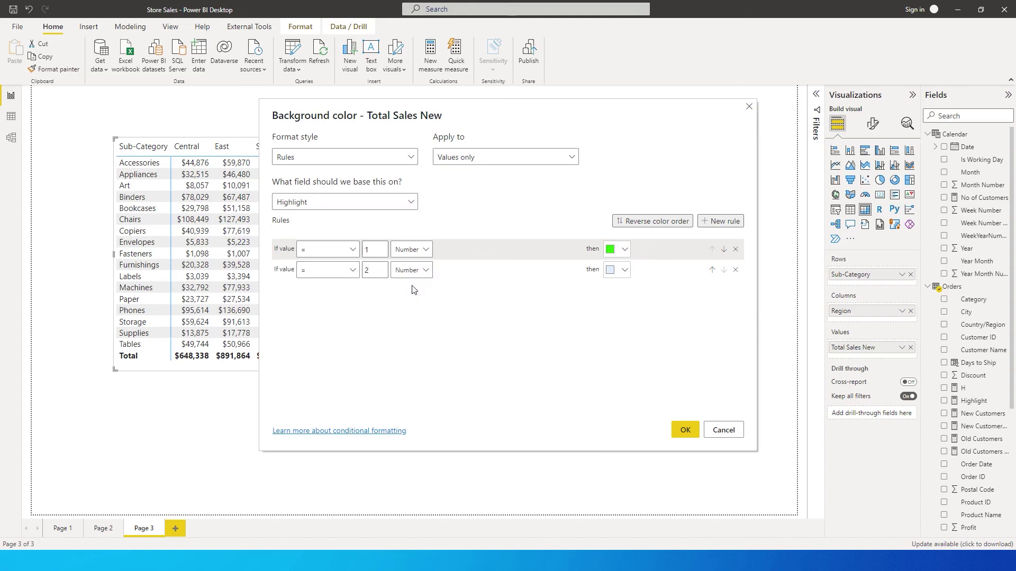
Set the second rule's color to red, apply the conditional formatting and deselect the matrix.
{"action": "left_click", "coordinate": [617, 276]}
{"action": "left_click", "coordinate": [572, 418]}
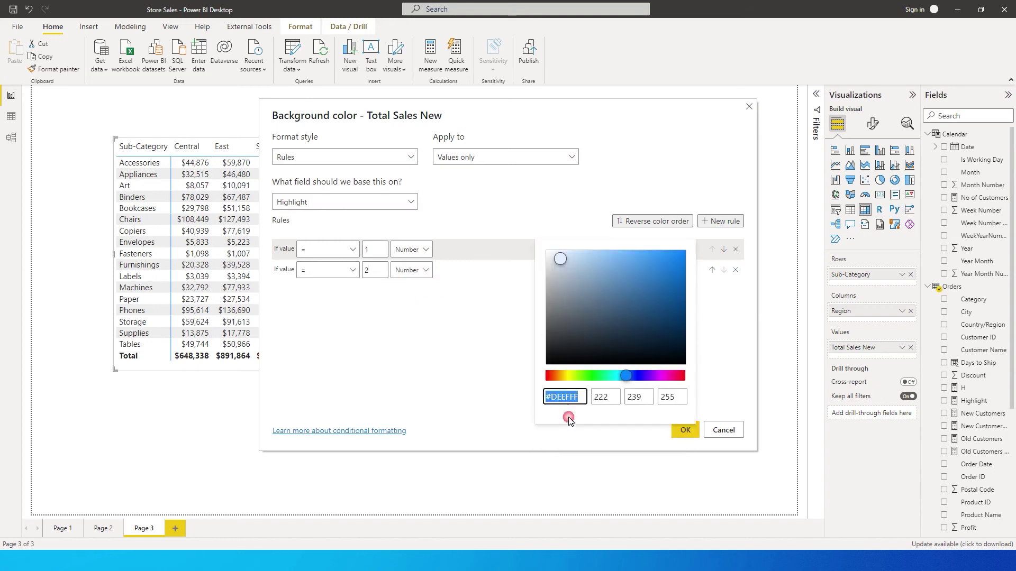
{"action": "left_click", "coordinate": [548, 376]}
{"action": "left_click", "coordinate": [682, 249]}
{"action": "left_click", "coordinate": [713, 313]}
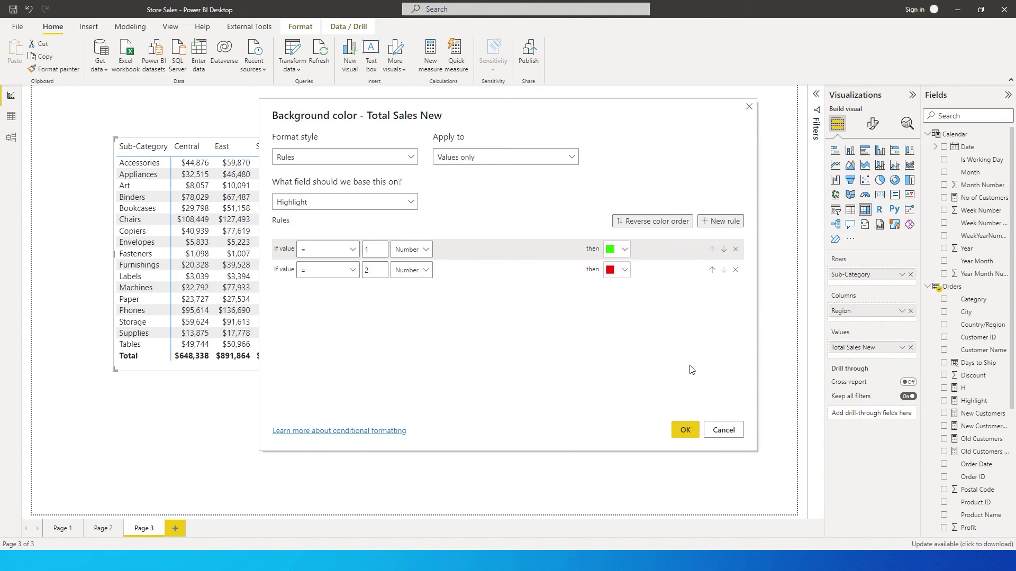
{"action": "left_click", "coordinate": [687, 431]}
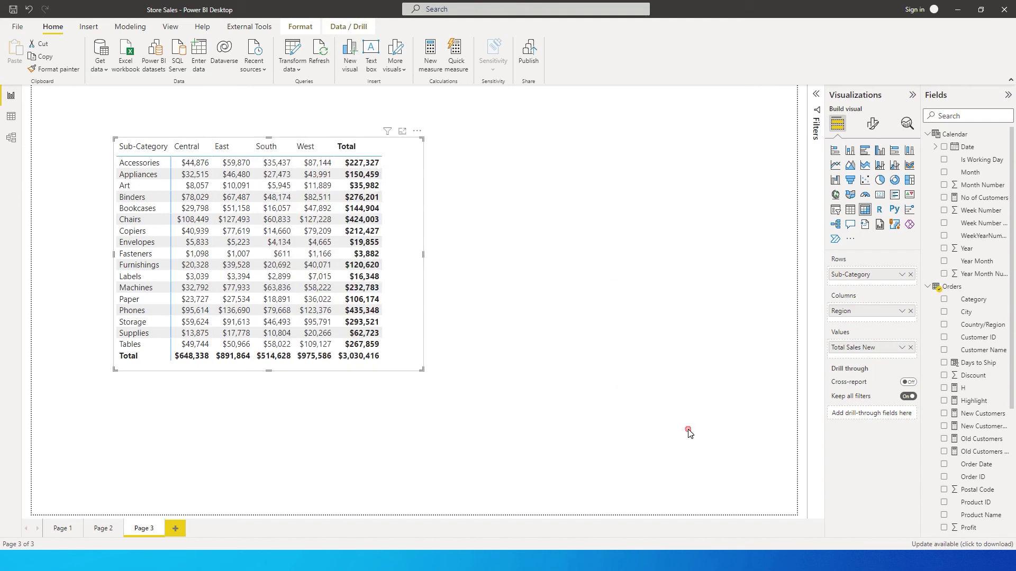
{"action": "left_click", "coordinate": [500, 302]}
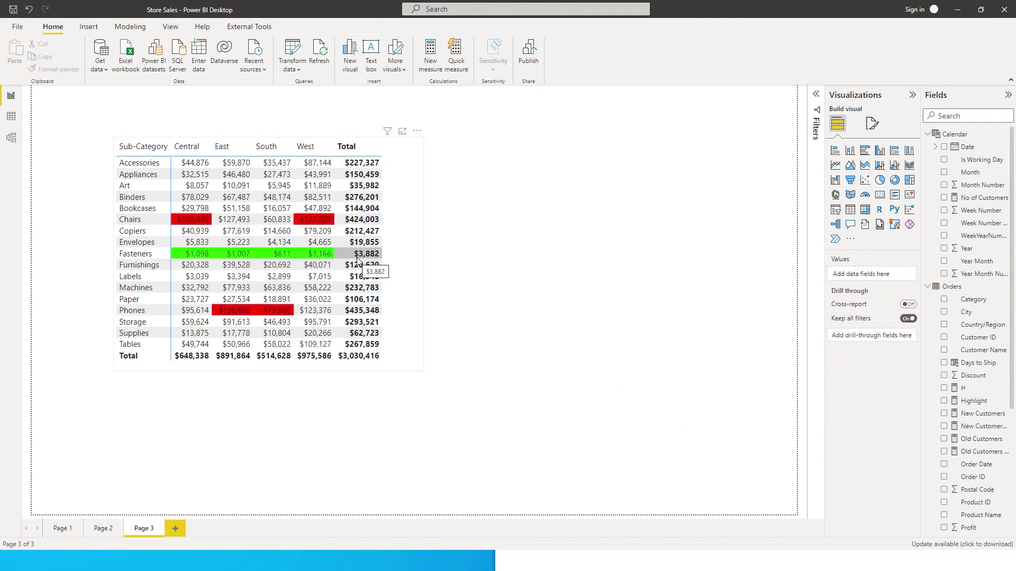
In the Highlight measure, replace Orders[Country/Region] with Orders[Region] in SUMMARIZE, then commit the formula and return to the canvas.
{"action": "left_click", "coordinate": [425, 277]}
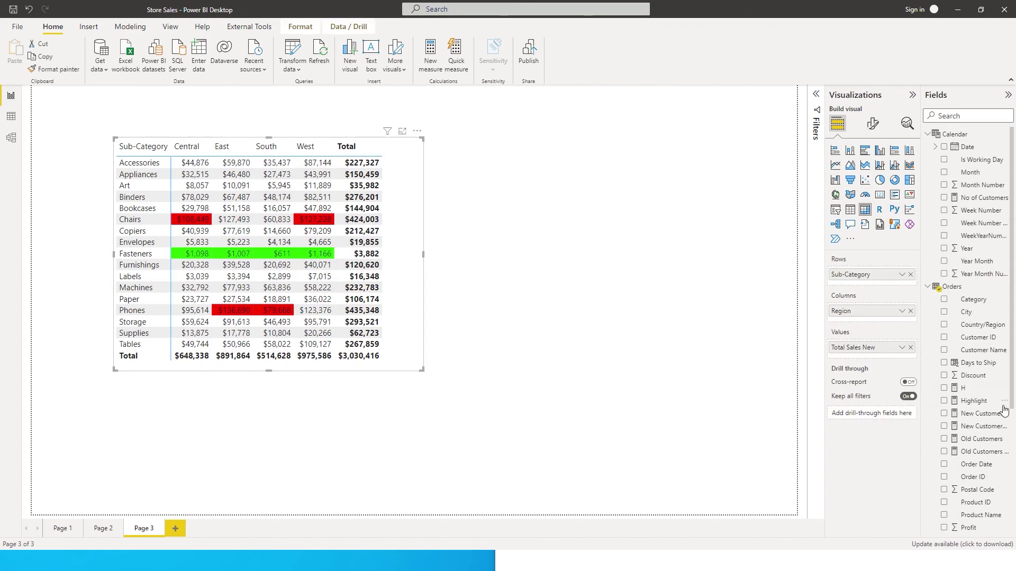
{"action": "left_click", "coordinate": [973, 401]}
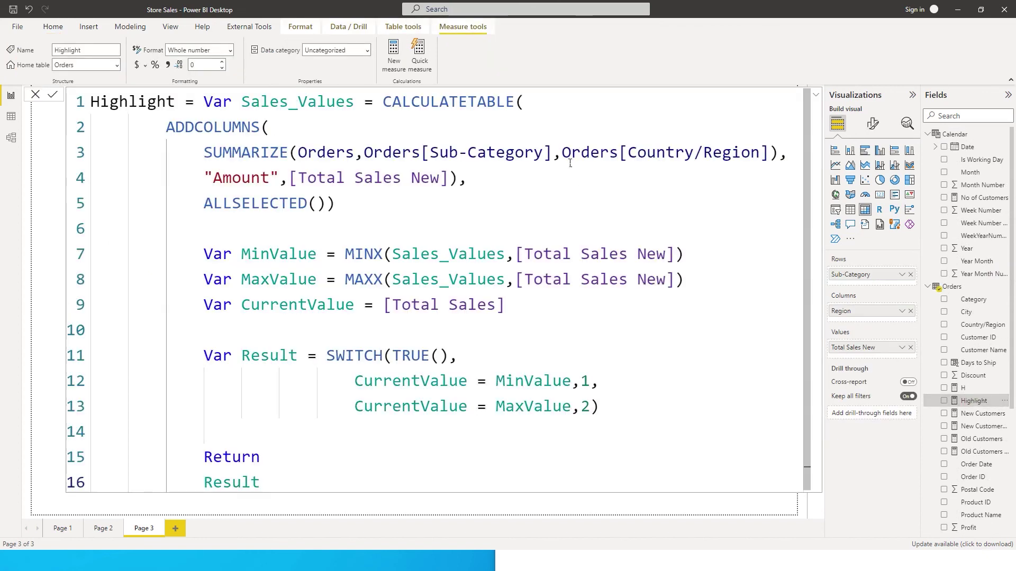
{"action": "left_click_drag", "start_coordinate": [562, 164], "coordinate": [773, 165]}
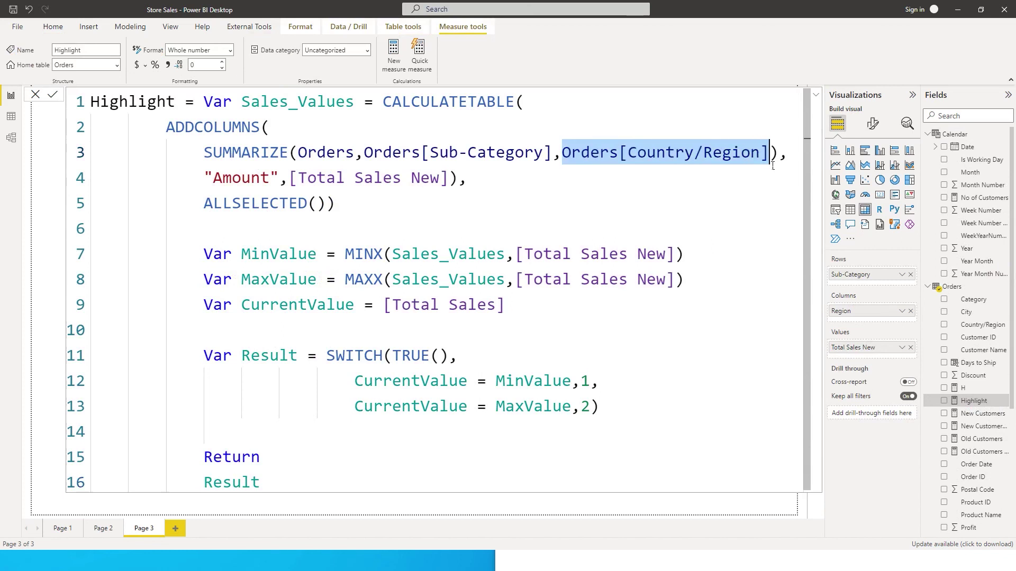
{"action": "type", "text": "region"}
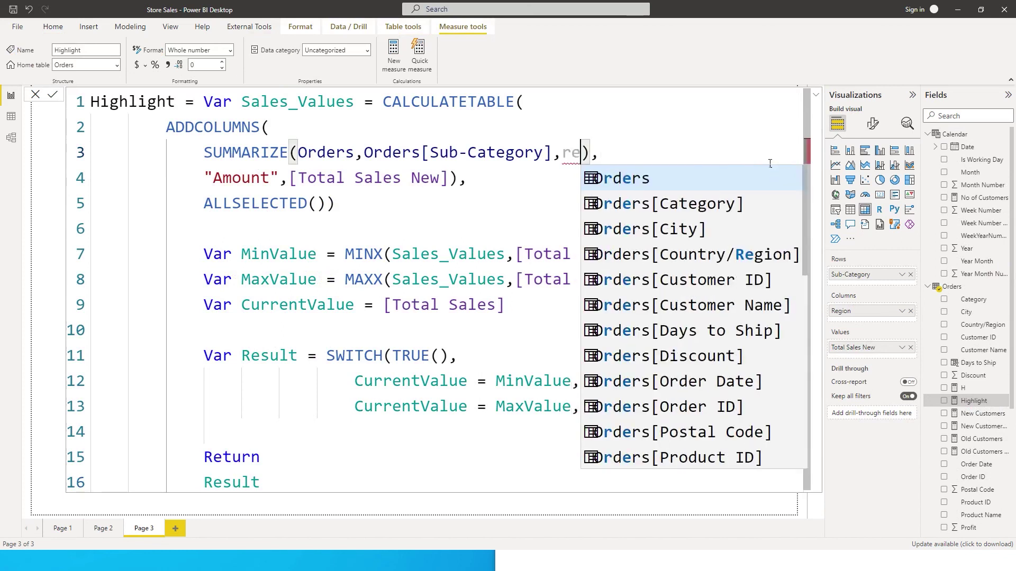
{"action": "key", "text": "Down"}
{"action": "key", "text": "Tab"}
{"action": "key", "text": "Return"}
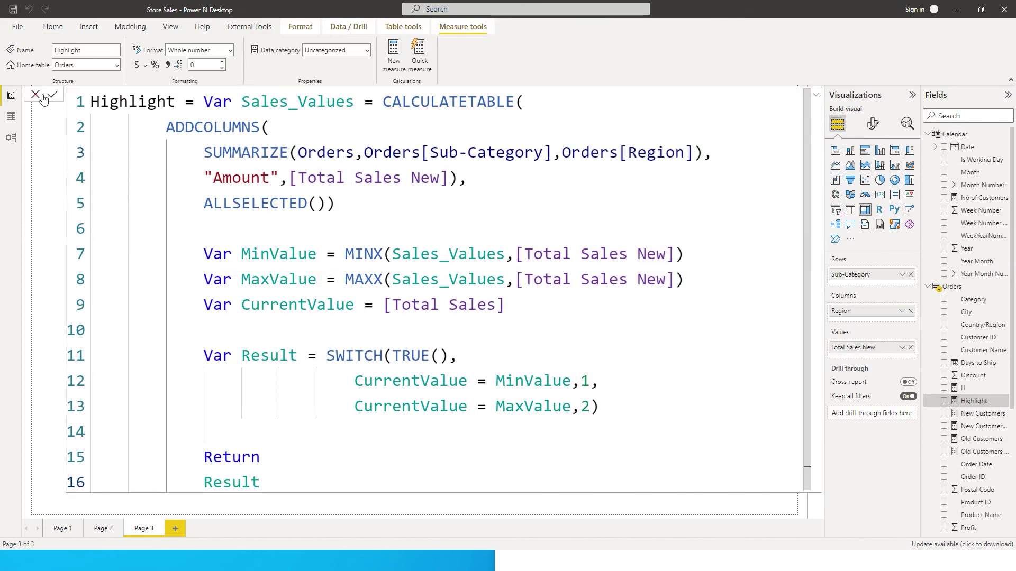
{"action": "left_click", "coordinate": [45, 120]}
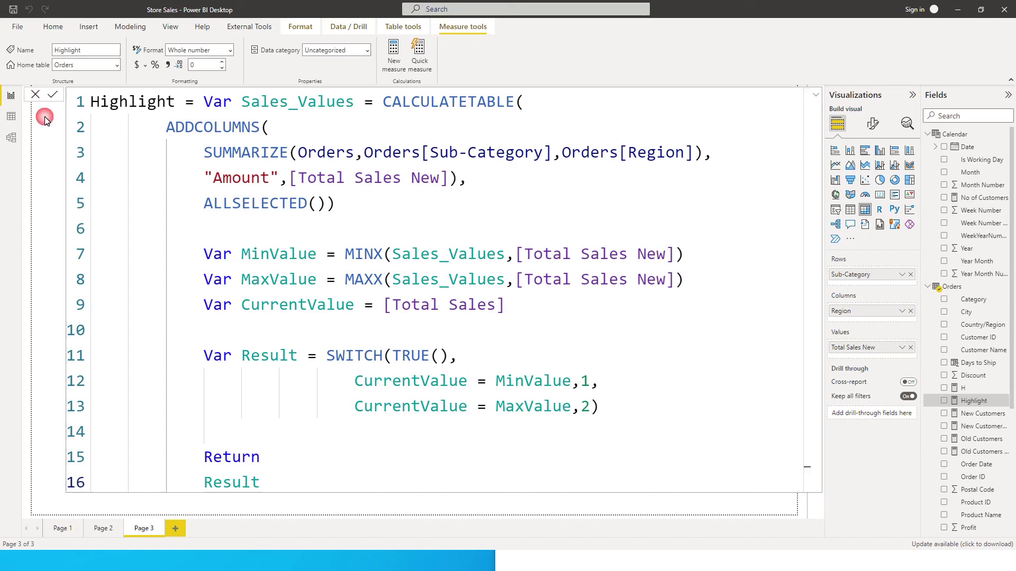
{"action": "left_click", "coordinate": [233, 505]}
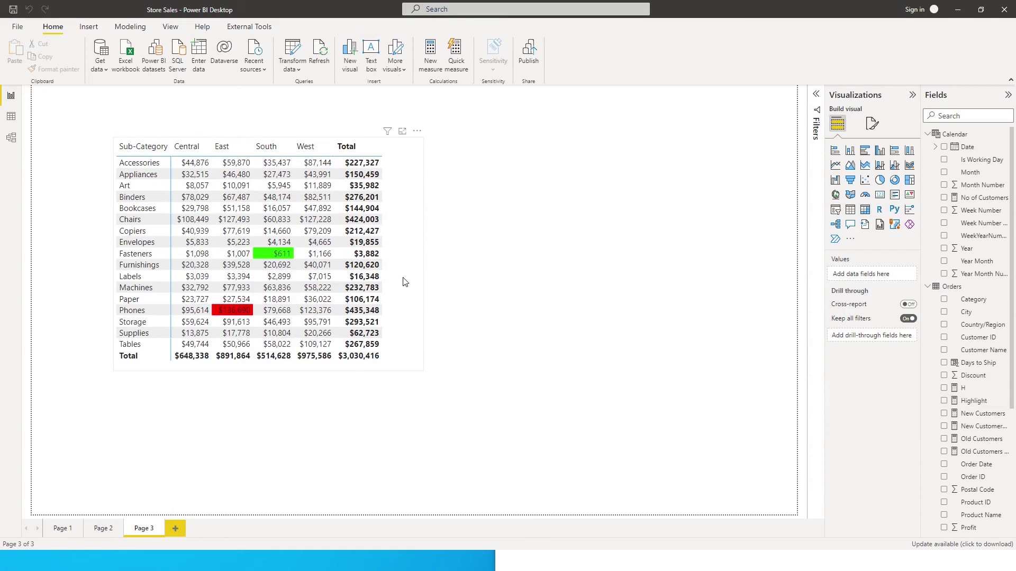
Reopen the formula of the Highlight measure in the Orders table.
{"action": "left_click_drag", "start_coordinate": [974, 400], "coordinate": [838, 398]}
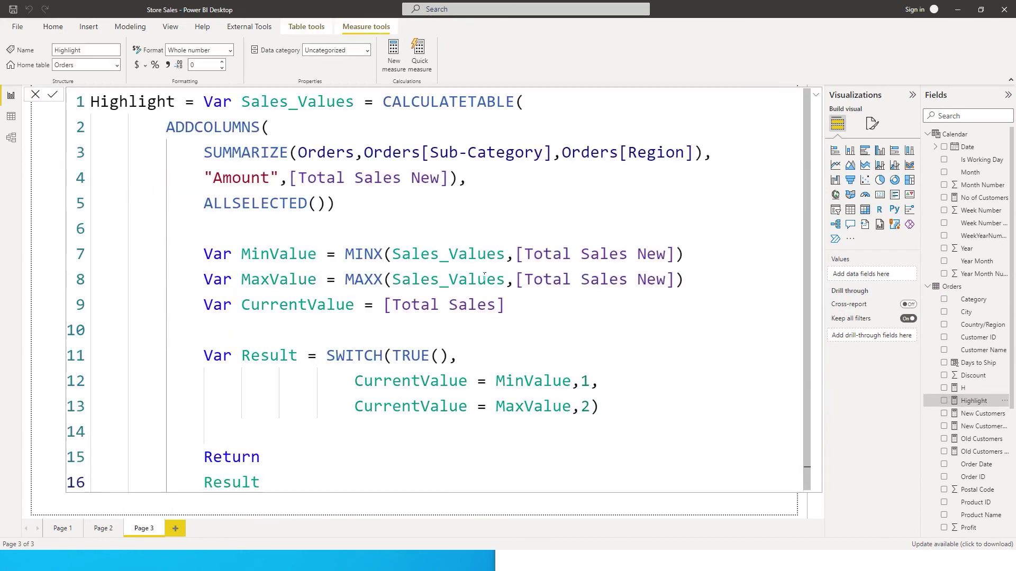